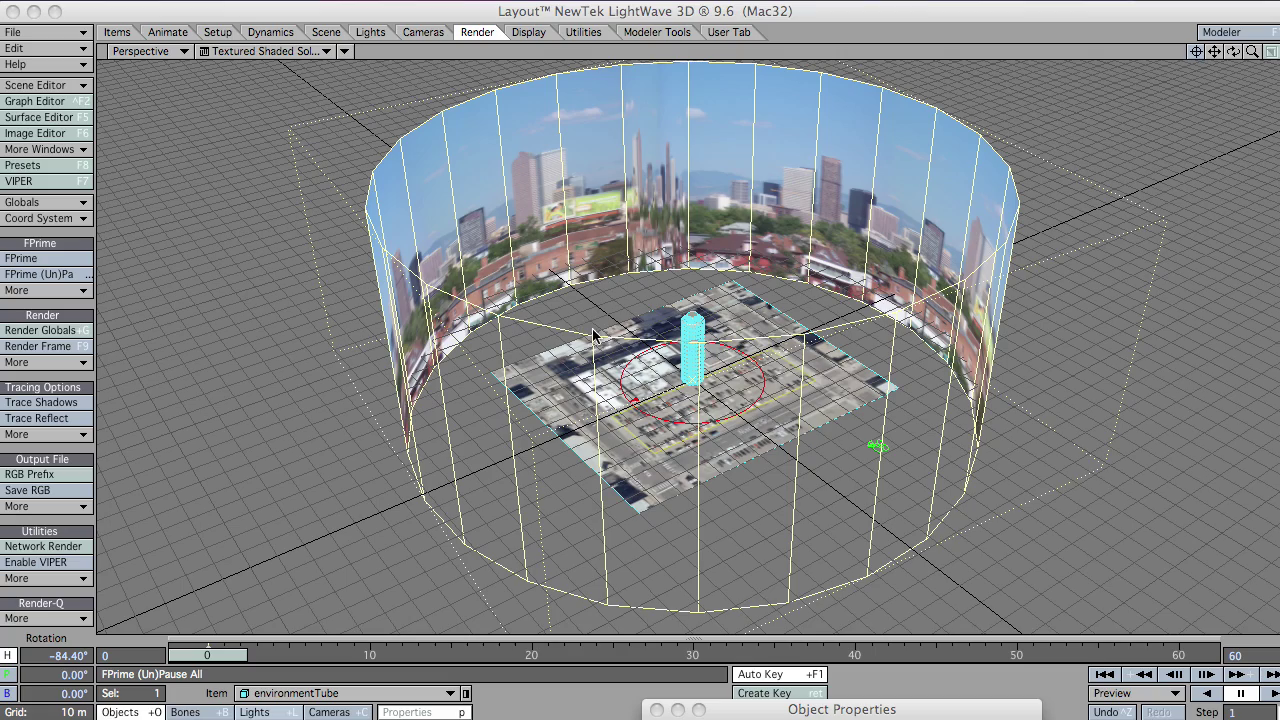
# Step: Undo a trial rotation of the environment tube, then lower the view to ground level by the tower
pyautogui.moveTo(760, 350); pyautogui.dragTo(700, 383)
pyautogui.hotkey('ctrl', 'z')
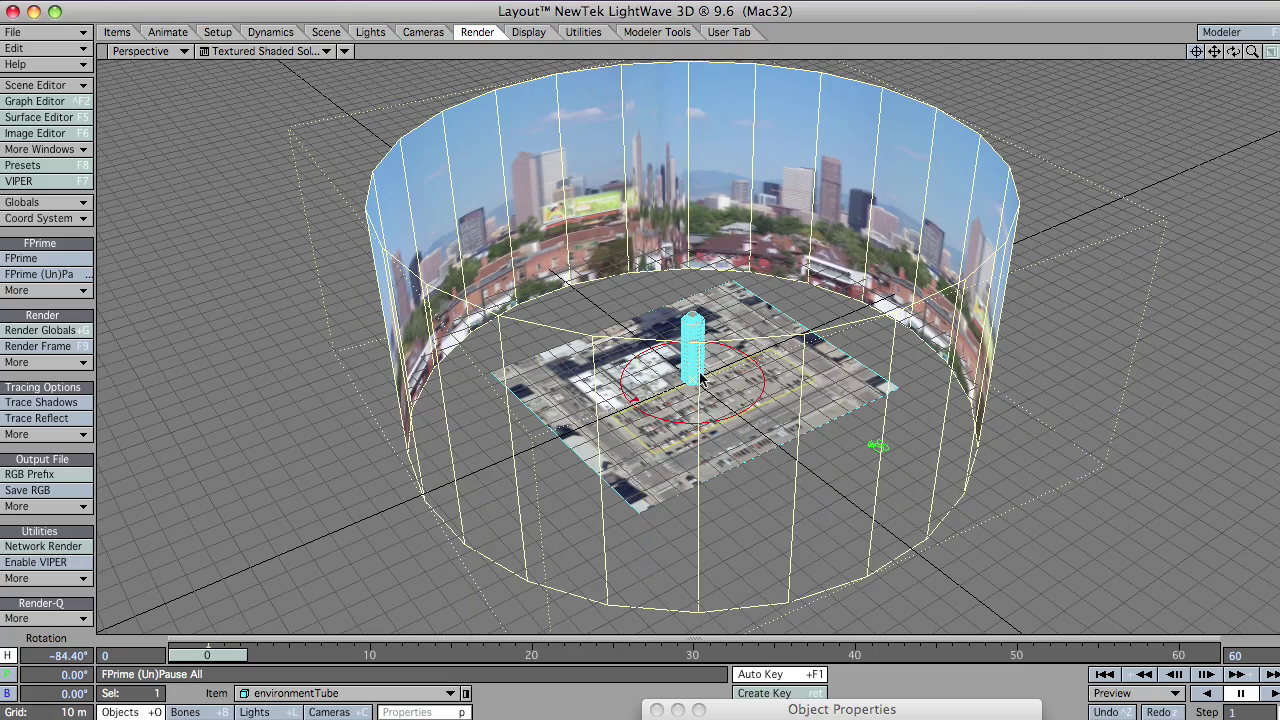
pyautogui.keyDown('alt'); pyautogui.moveTo(629, 106); pyautogui.dragTo(645, 213); pyautogui.keyUp('alt')
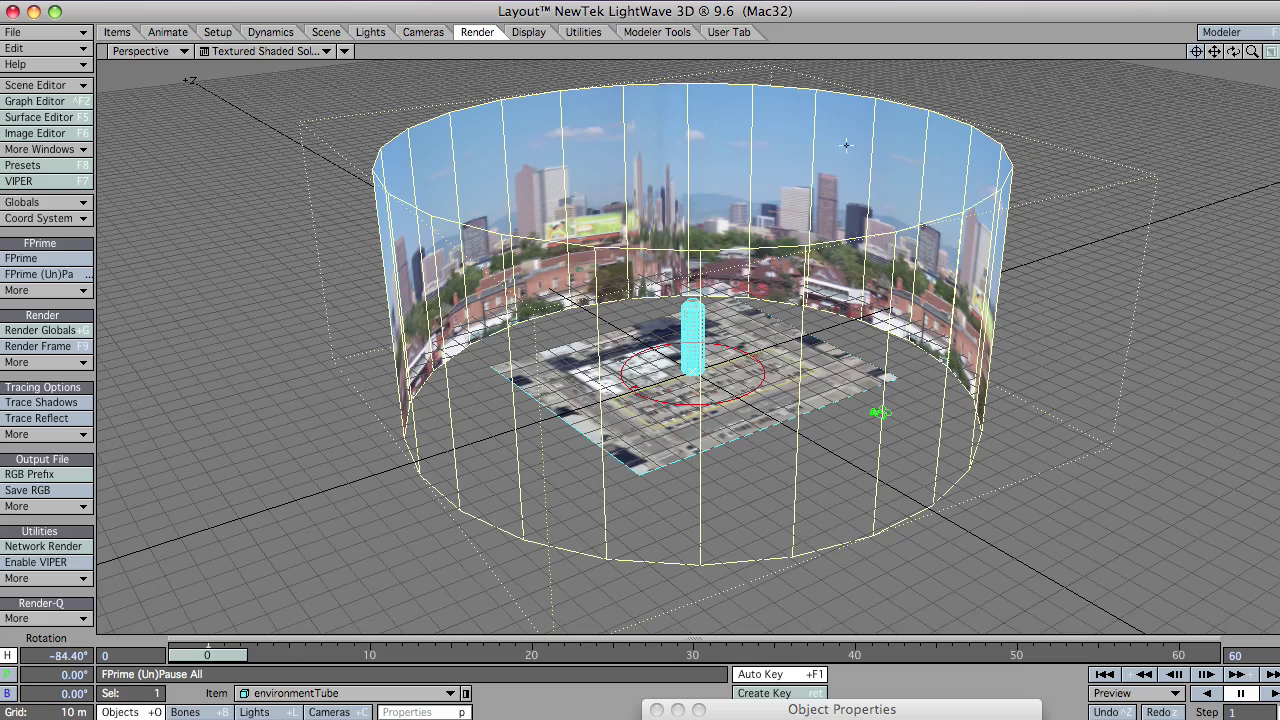
pyautogui.keyDown('alt'); pyautogui.moveTo(762, 198); pyautogui.dragTo(388, 311); pyautogui.keyUp('alt')
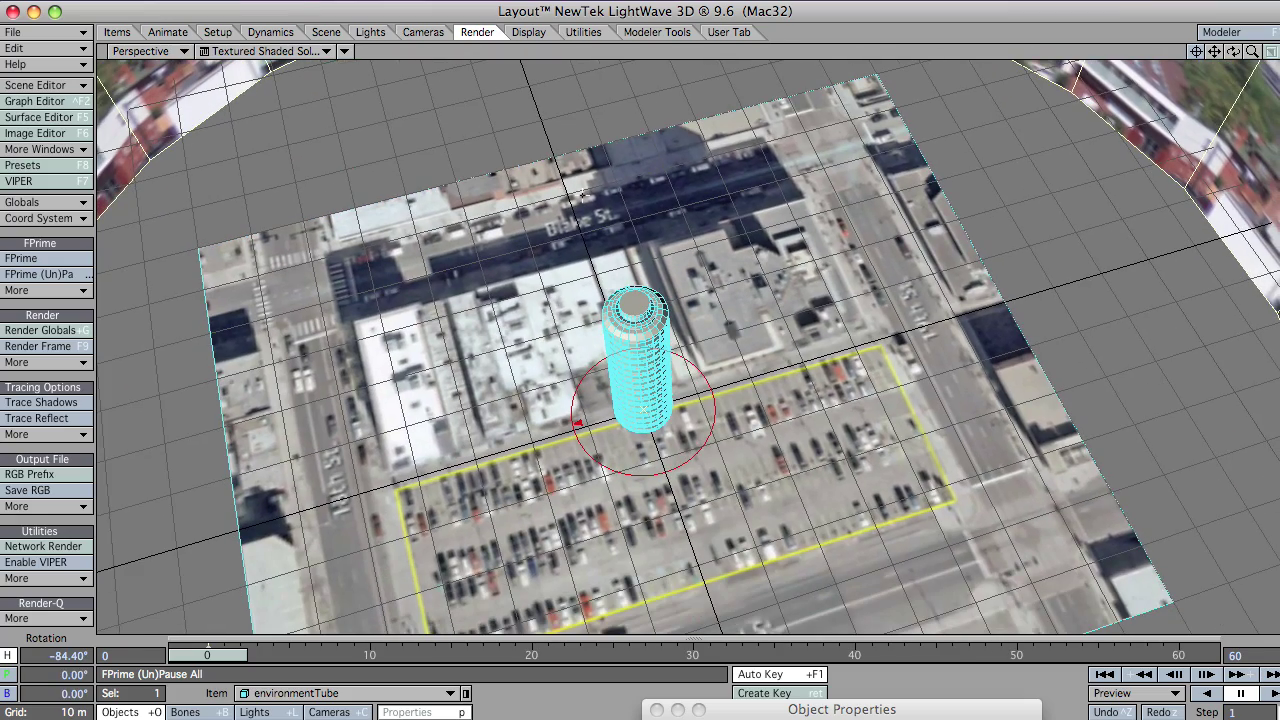
# Step: Switch to Camera View and rotate the camera to aim at the tower from ground level
pyautogui.keyDown('alt'); pyautogui.moveTo(725, 473); pyautogui.dragTo(665, 447); pyautogui.keyUp('alt')
pyautogui.hotkey('shift', 'c')
pyautogui.press('6')
pyautogui.press('t')
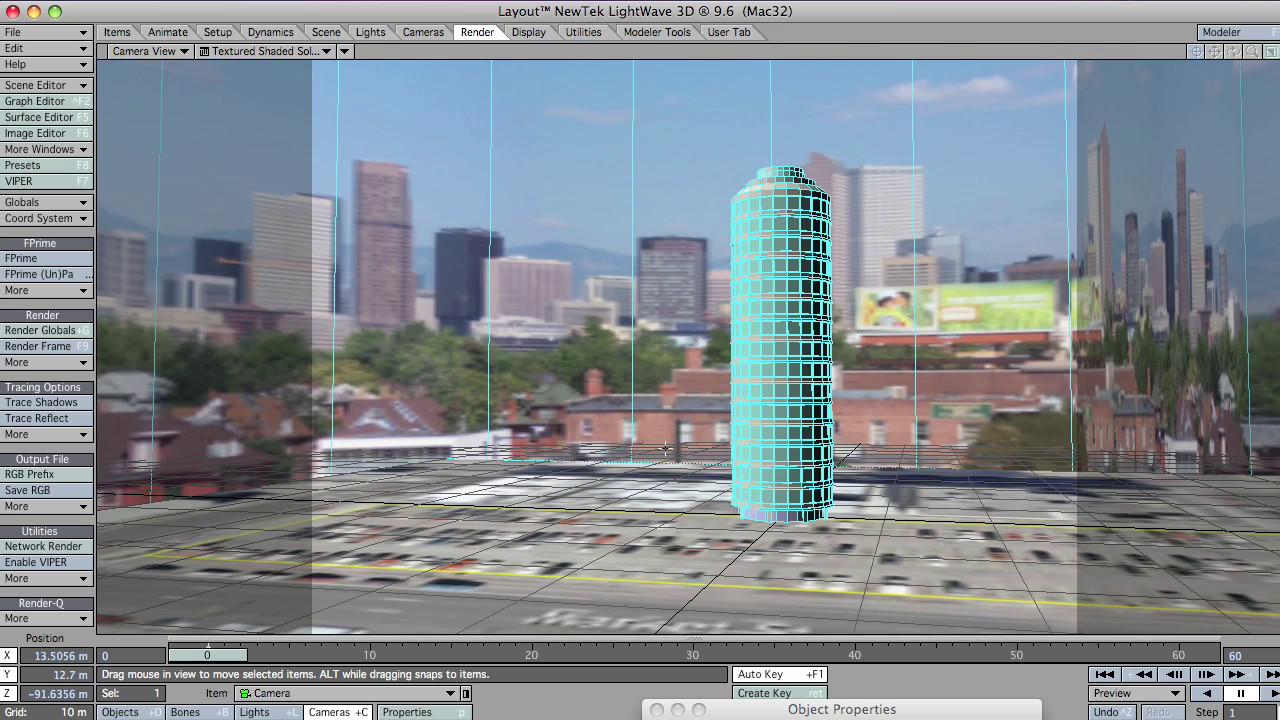
pyautogui.press('y')
pyautogui.moveTo(665, 447); pyautogui.dragTo(650, 456)
pyautogui.press('t')
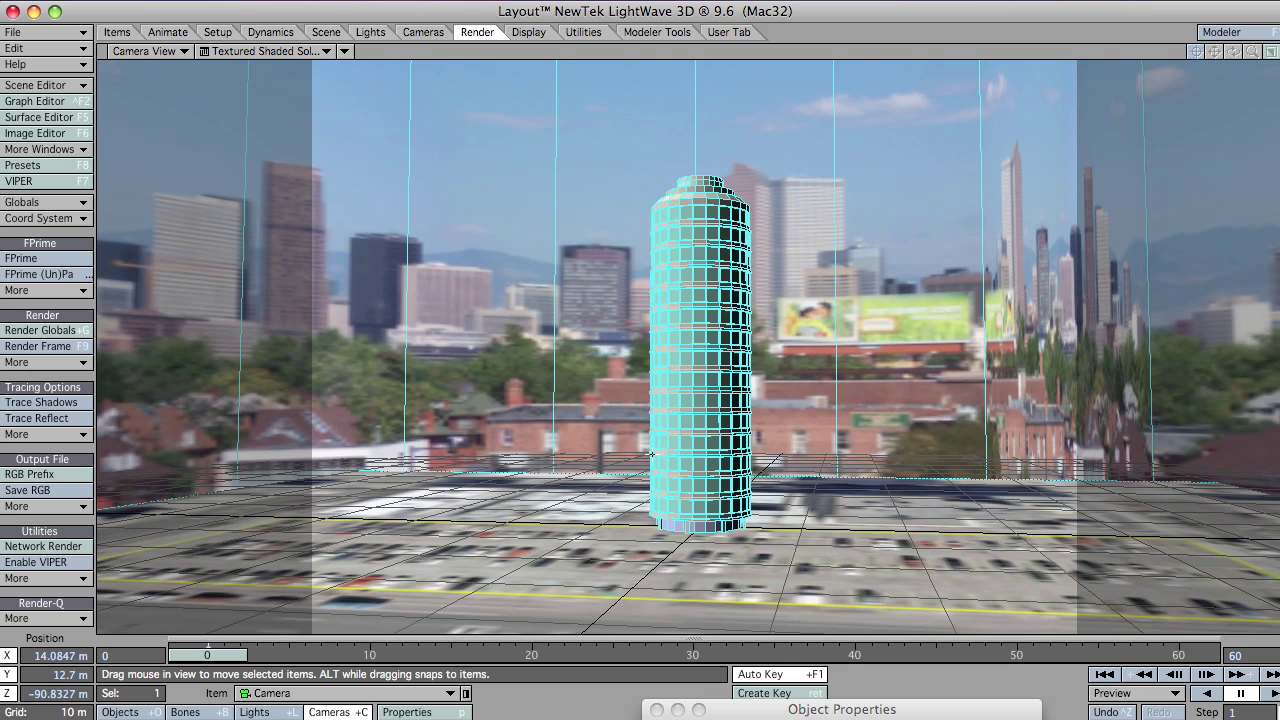
# Step: In Camera Properties, set the lens to Zoom Factor and raise it to 4.38
pyautogui.press('p')
pyautogui.click(345, 96)
pyautogui.click(330, 84)
pyautogui.moveTo(490, 96); pyautogui.dragTo(493, 99)
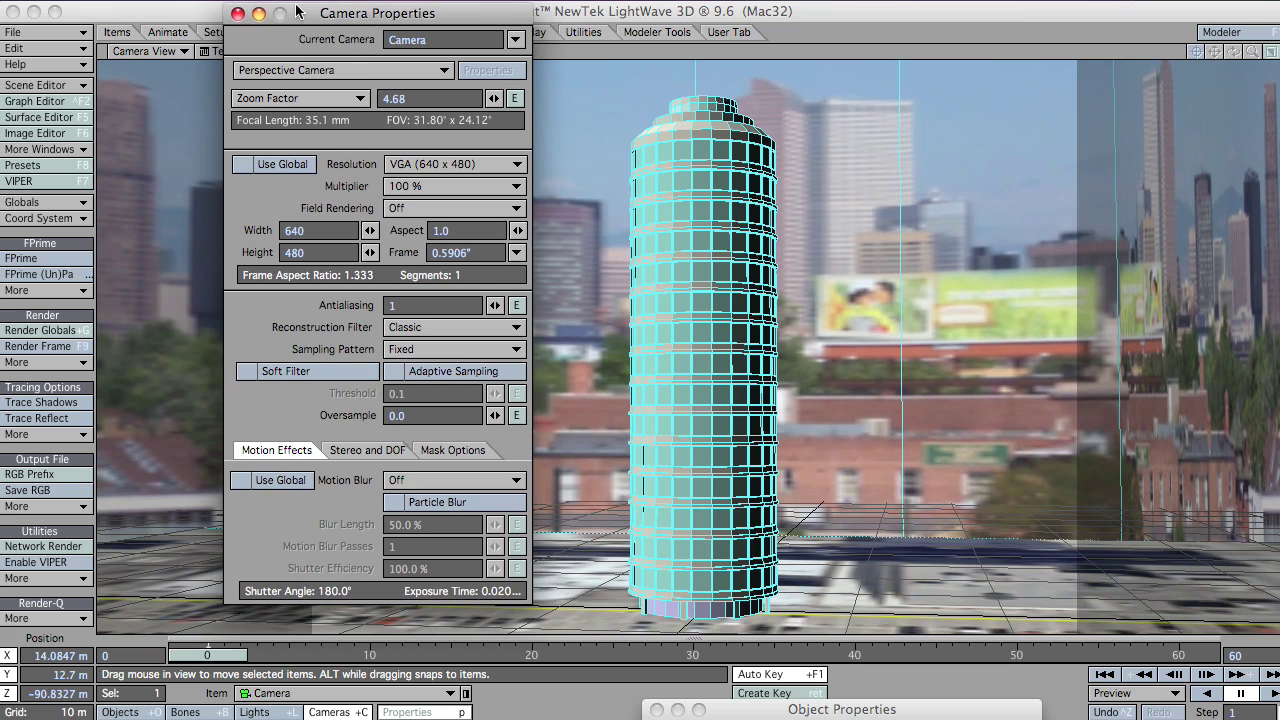
# Step: Close Camera Properties and make the environment tube Unseen by Camera in Object Properties
pyautogui.click(238, 11)
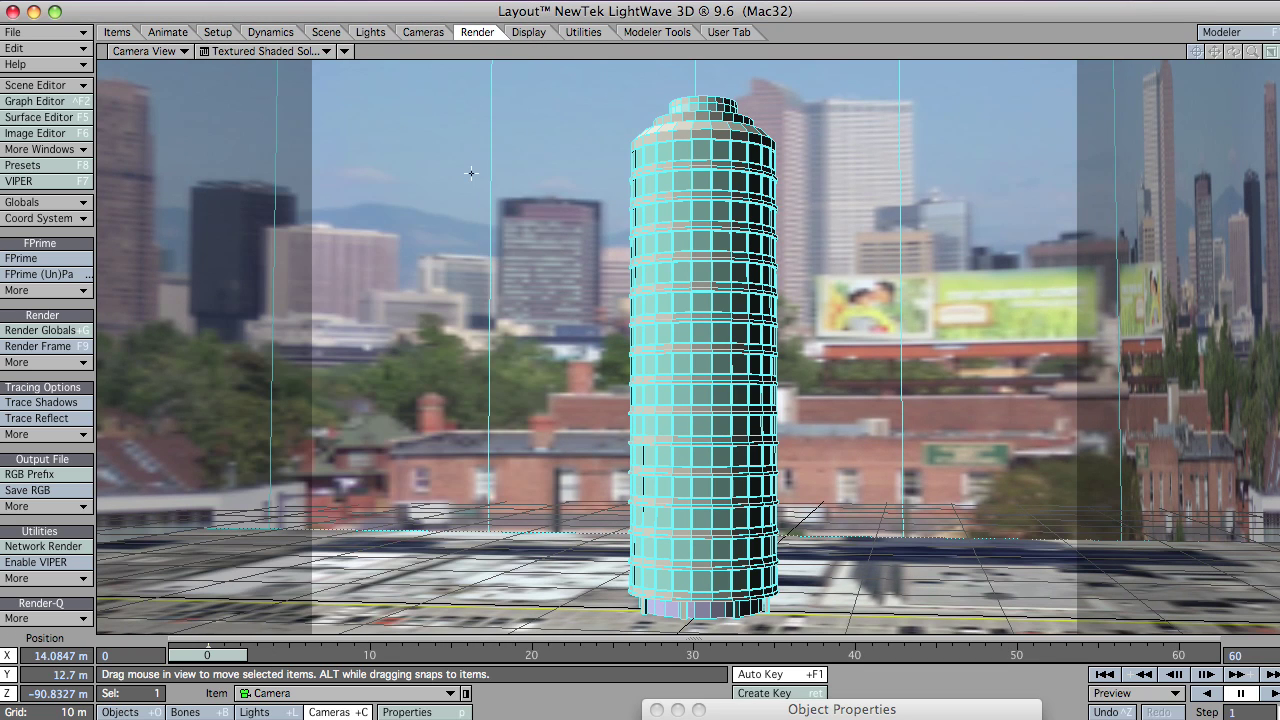
pyautogui.hotkey('shift', 'o')
pyautogui.press('y')
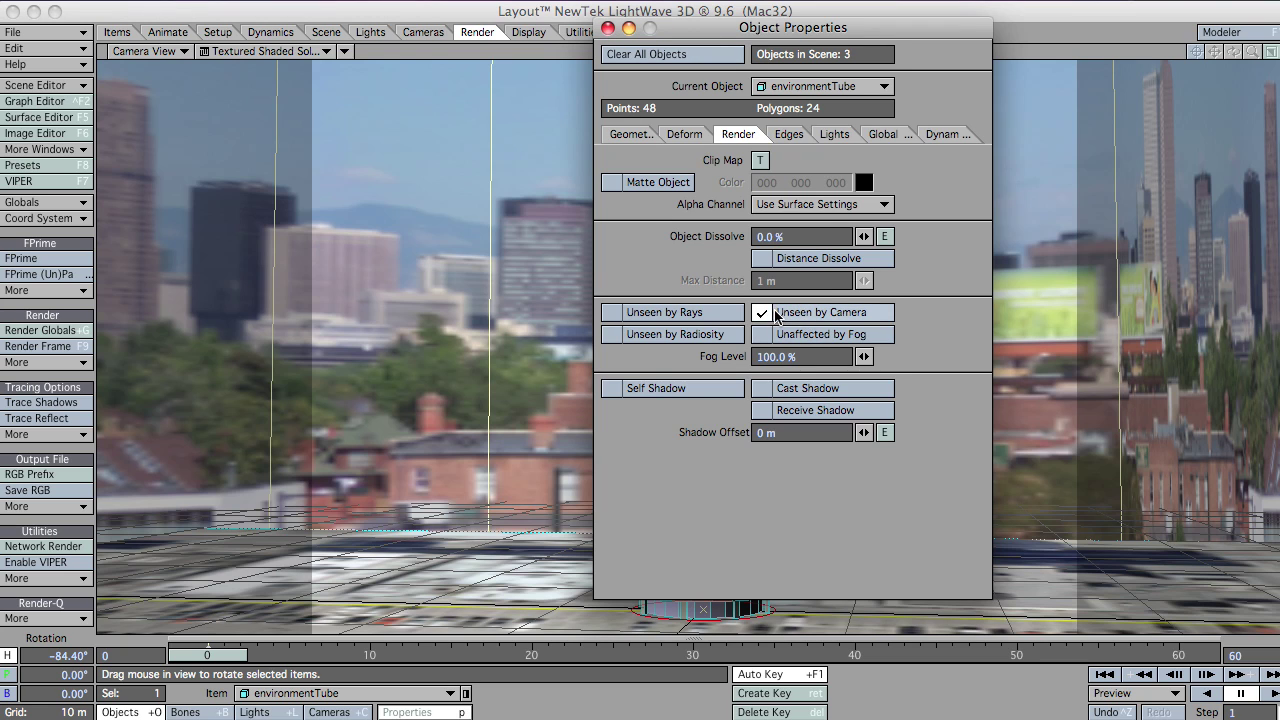
pyautogui.click(607, 28)
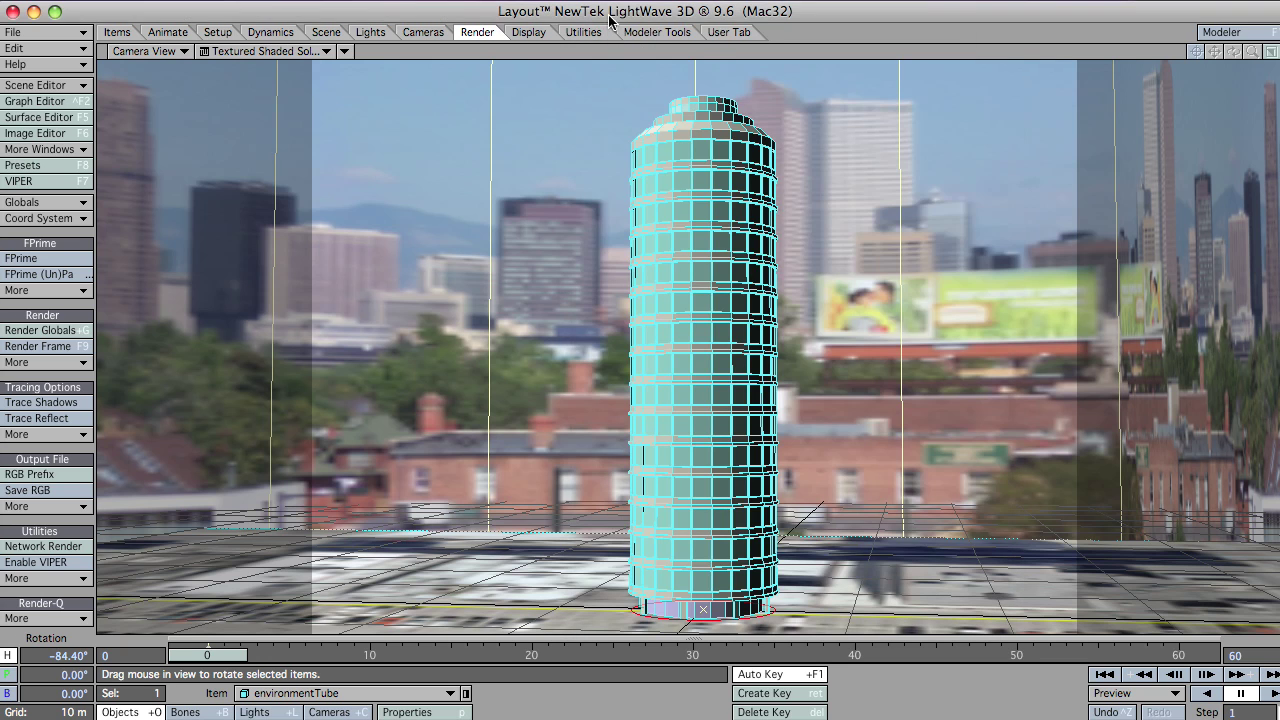
# Step: Check the Compositing background settings in Effects, then close the panels
pyautogui.hotkey('ctrl', 'F5')
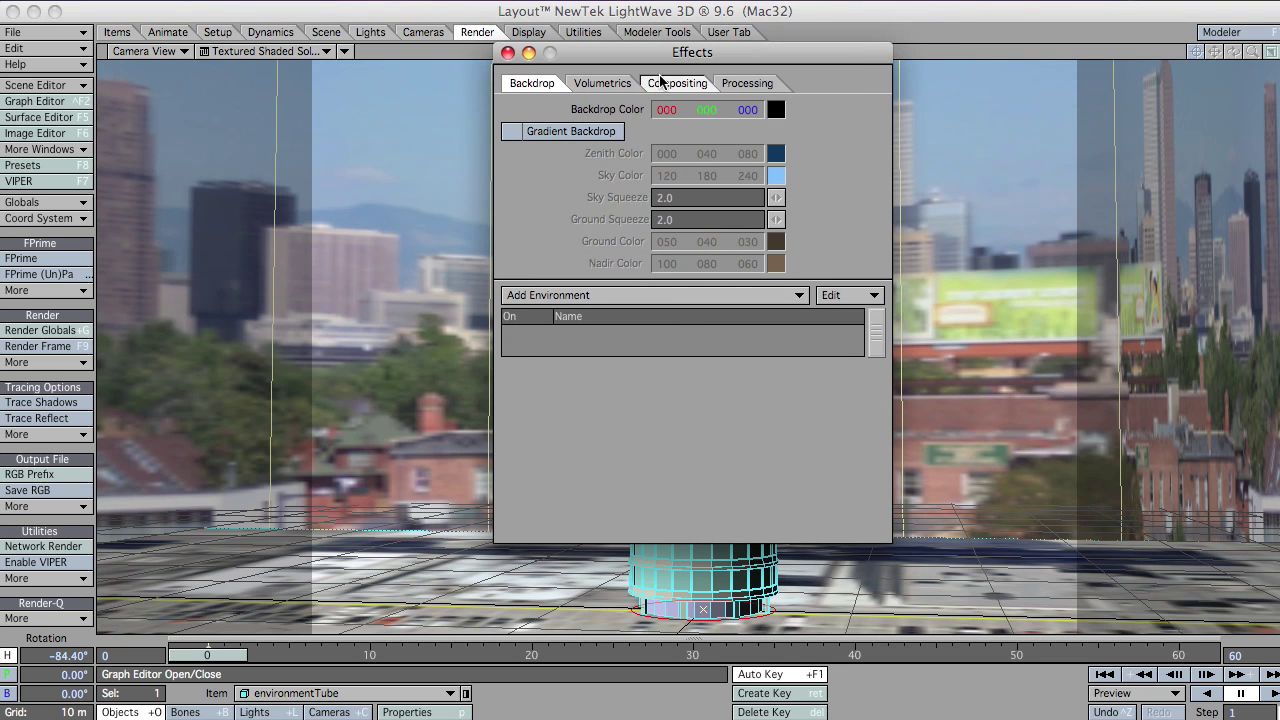
pyautogui.click(680, 83)
pyautogui.click(508, 52)
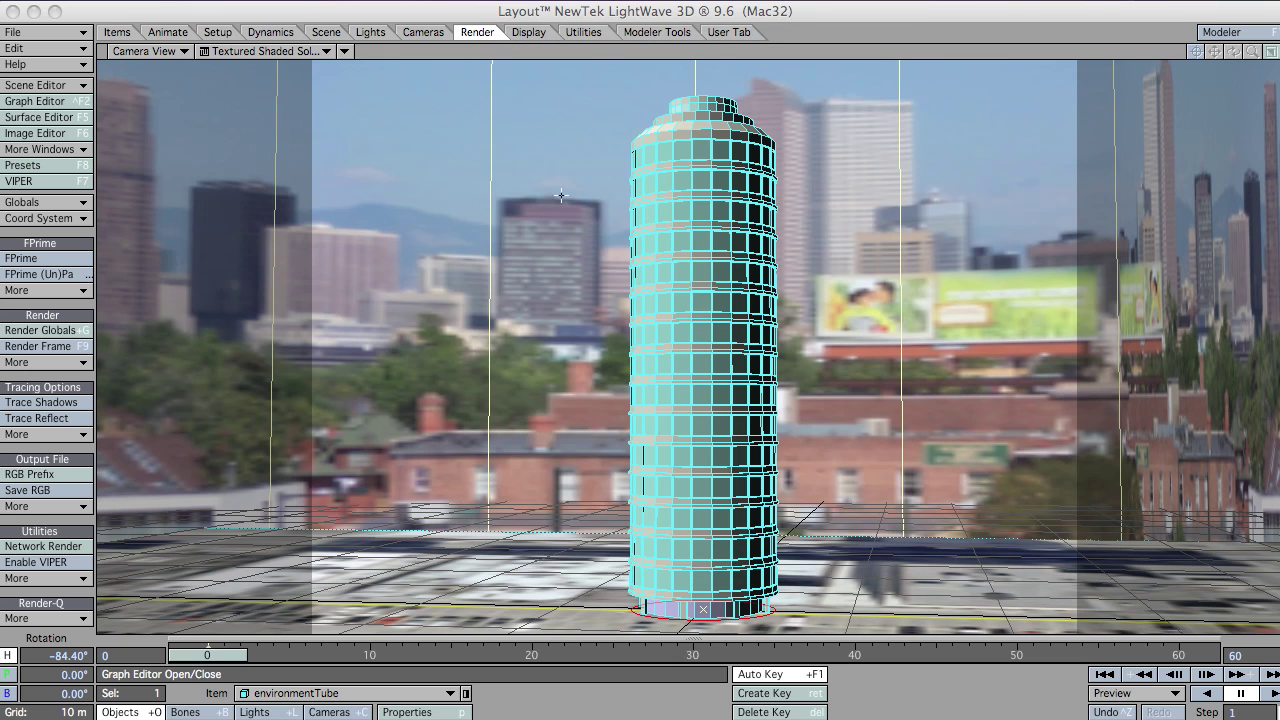
pyautogui.click(585, 9)
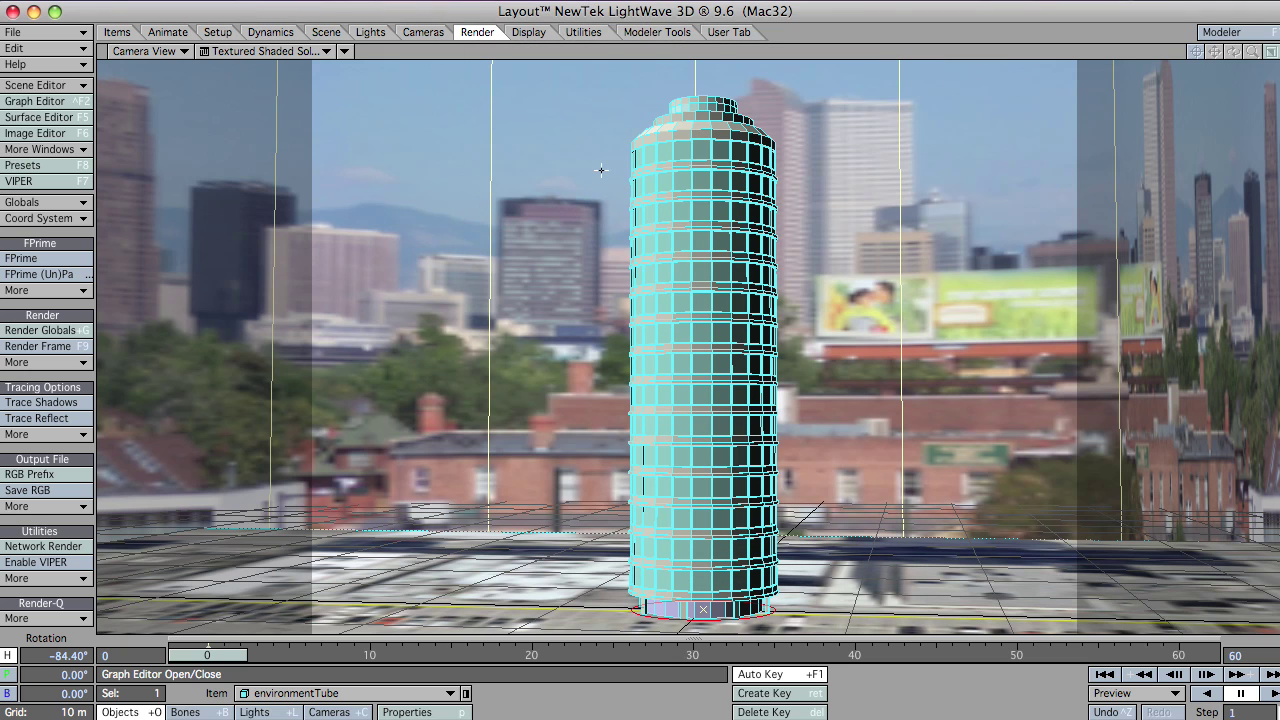
pyautogui.press('5')
pyautogui.keyDown('alt'); pyautogui.moveTo(625, 330); pyautogui.dragTo(680, 460); pyautogui.keyUp('alt')
pyautogui.keyDown('alt'); pyautogui.moveTo(775, 330); pyautogui.dragTo(665, 328); pyautogui.keyUp('alt')
pyautogui.keyDown('alt'); pyautogui.moveTo(780, 399); pyautogui.dragTo(597, 170); pyautogui.keyUp('alt')
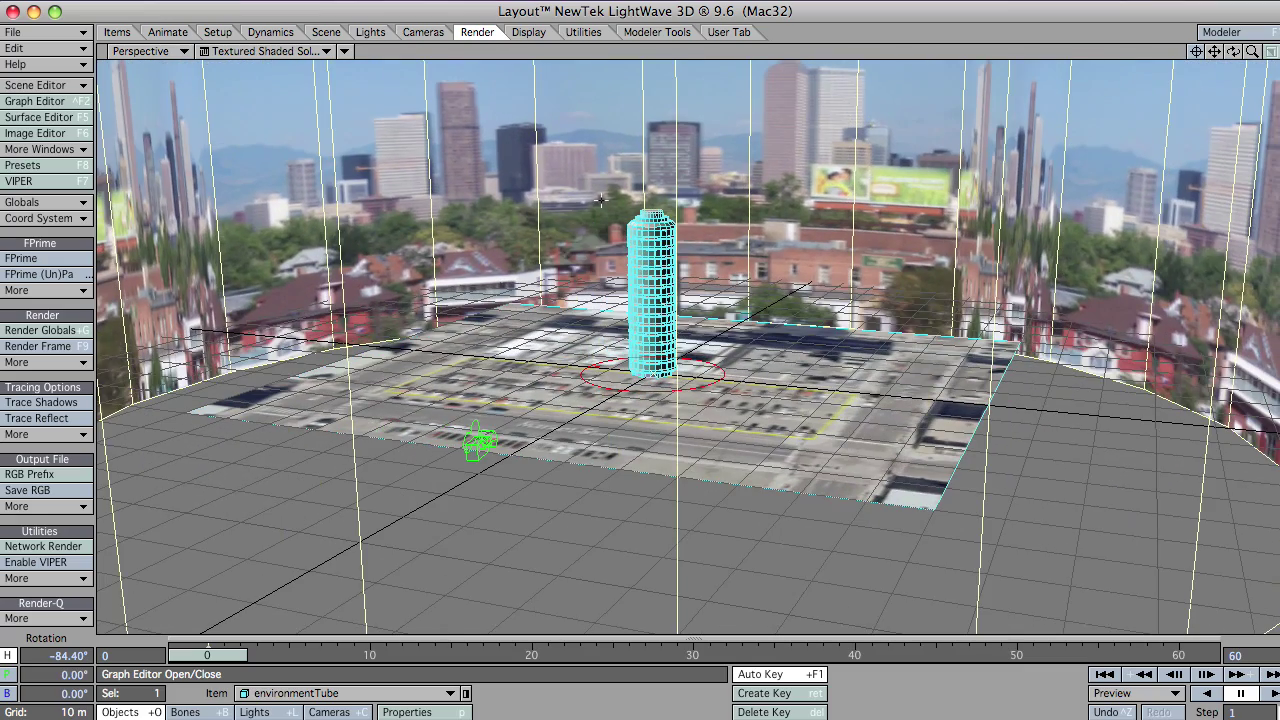
pyautogui.keyDown('alt'); pyautogui.moveTo(577, 267); pyautogui.dragTo(567, 453); pyautogui.keyUp('alt')
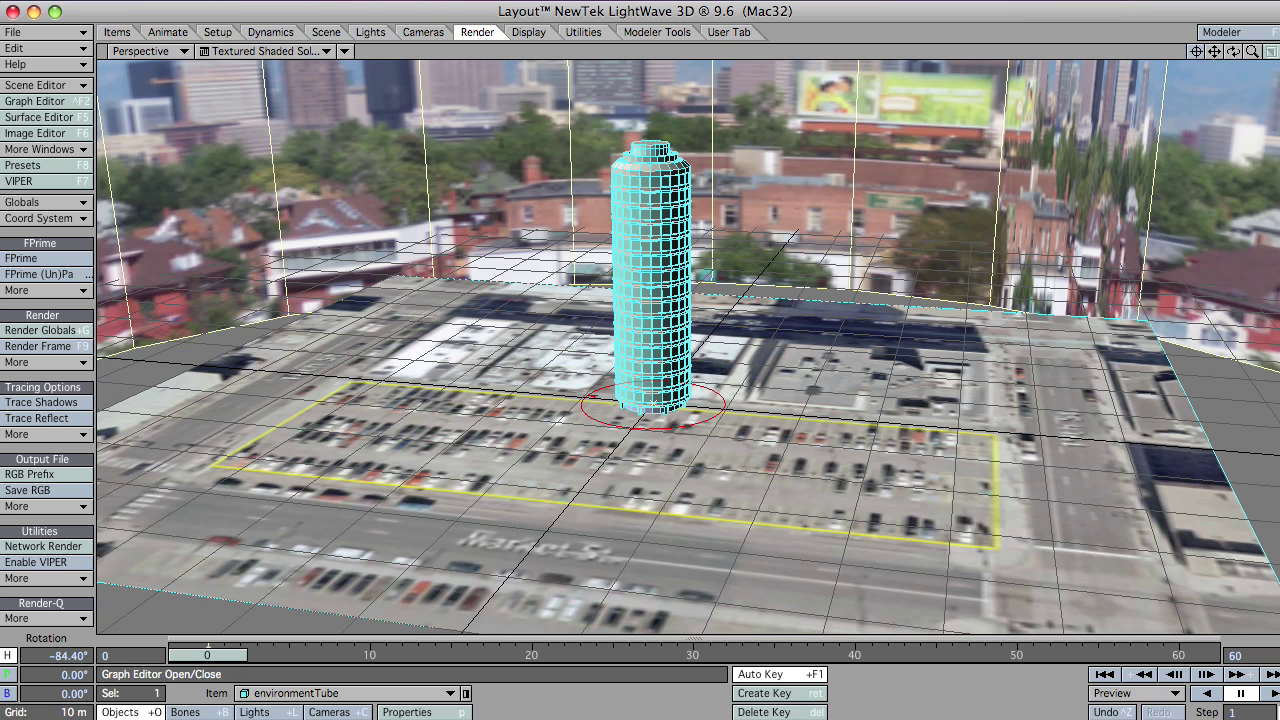
pyautogui.press('6')
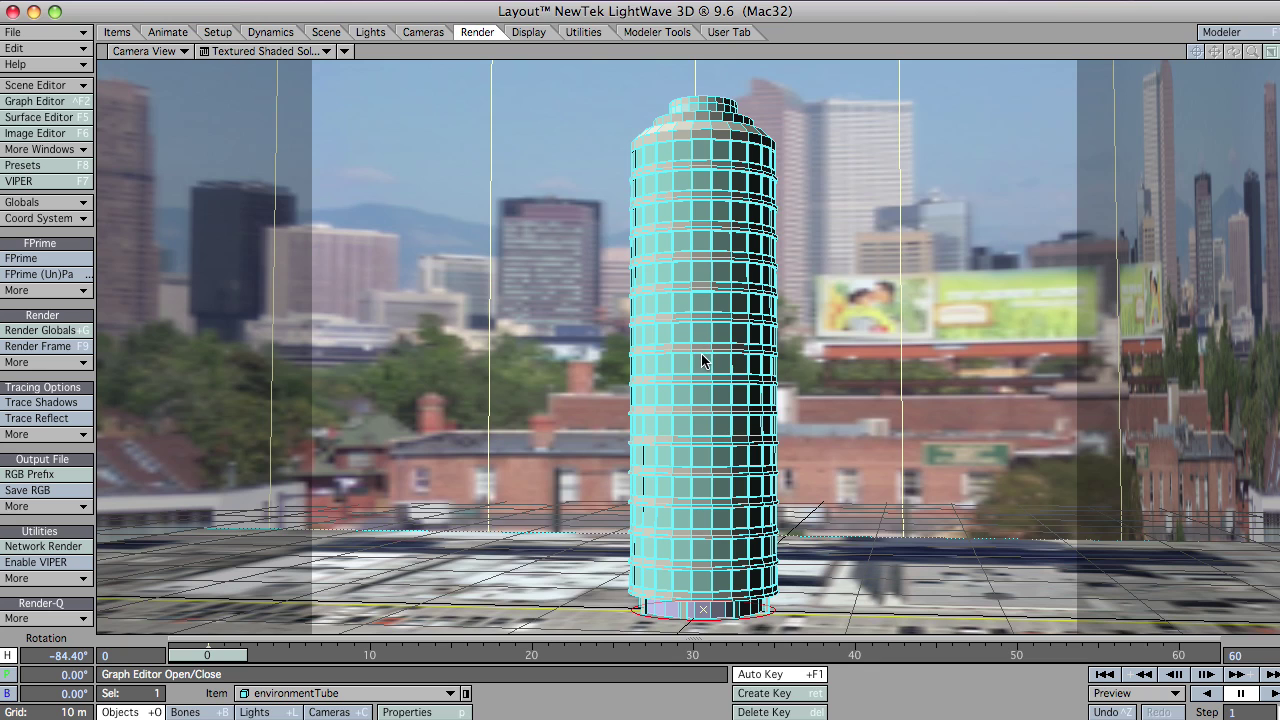
# Step: In the Surface Editor, select test_building_v001's windows surface and tick Edit Nodes
pyautogui.press('F5')
pyautogui.moveTo(607, 132); pyautogui.dragTo(336, 33)
pyautogui.click(157, 154)
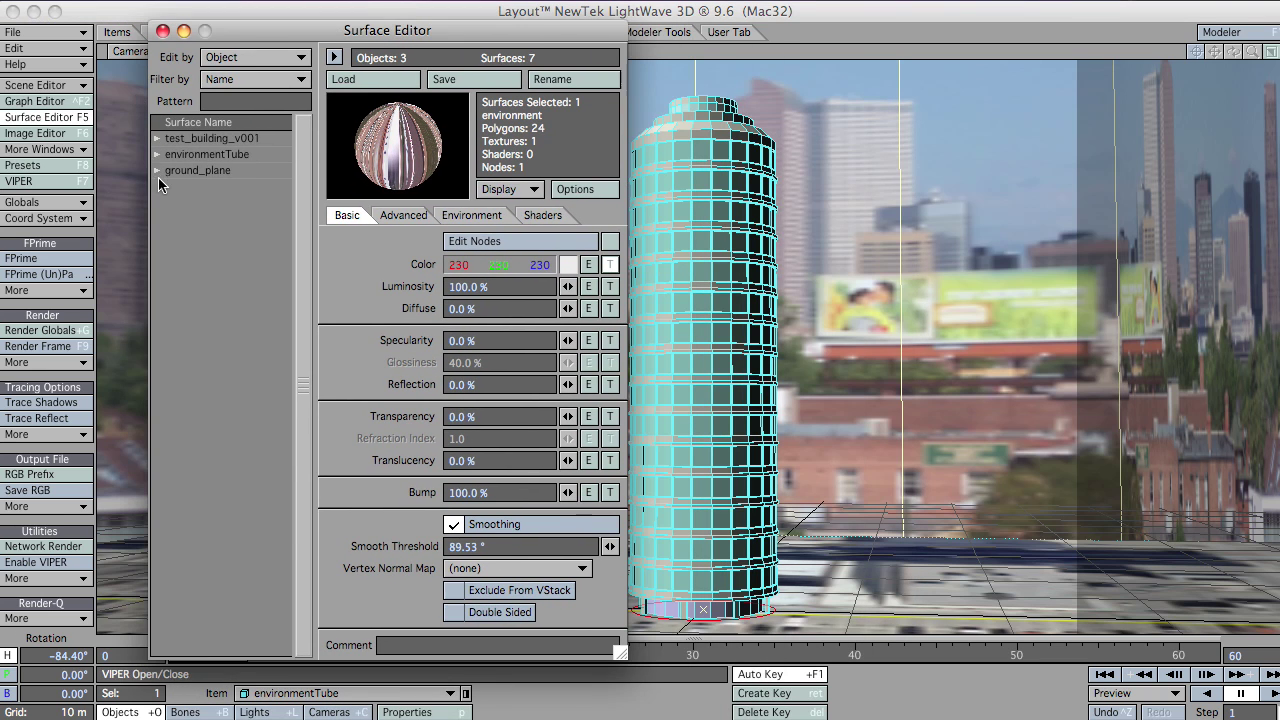
pyautogui.click(168, 139)
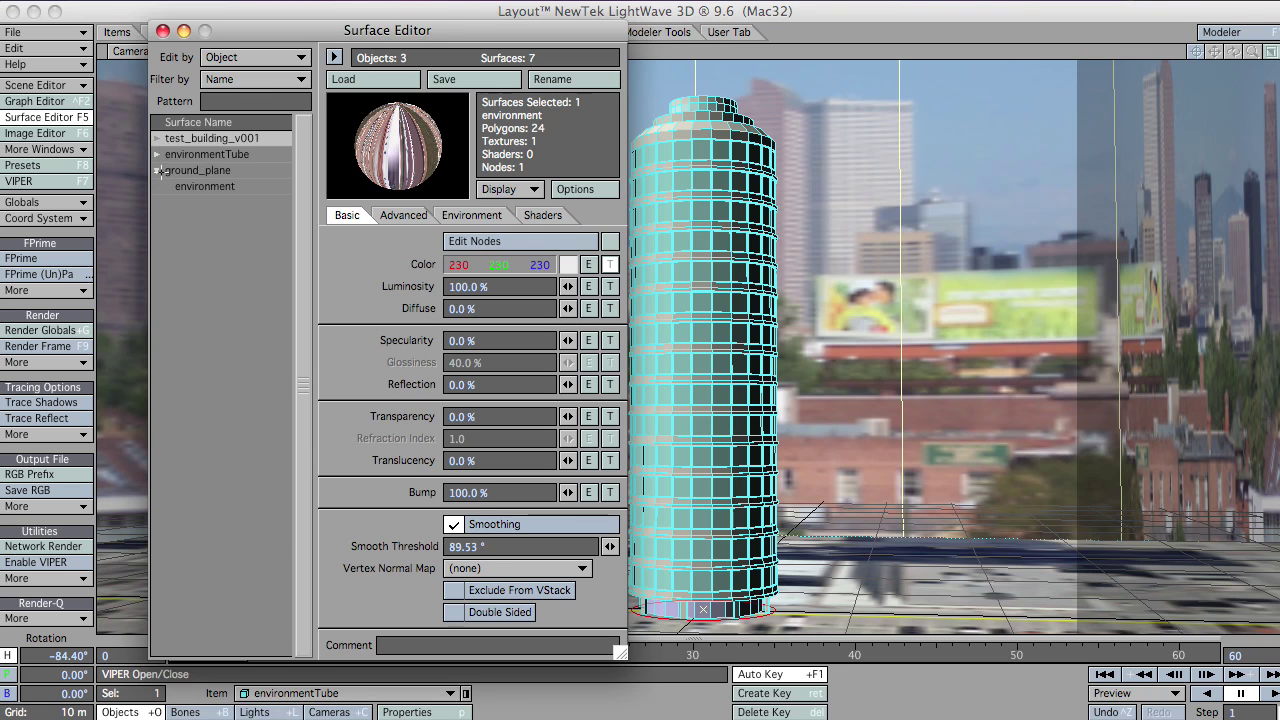
pyautogui.click(156, 138)
pyautogui.click(186, 156)
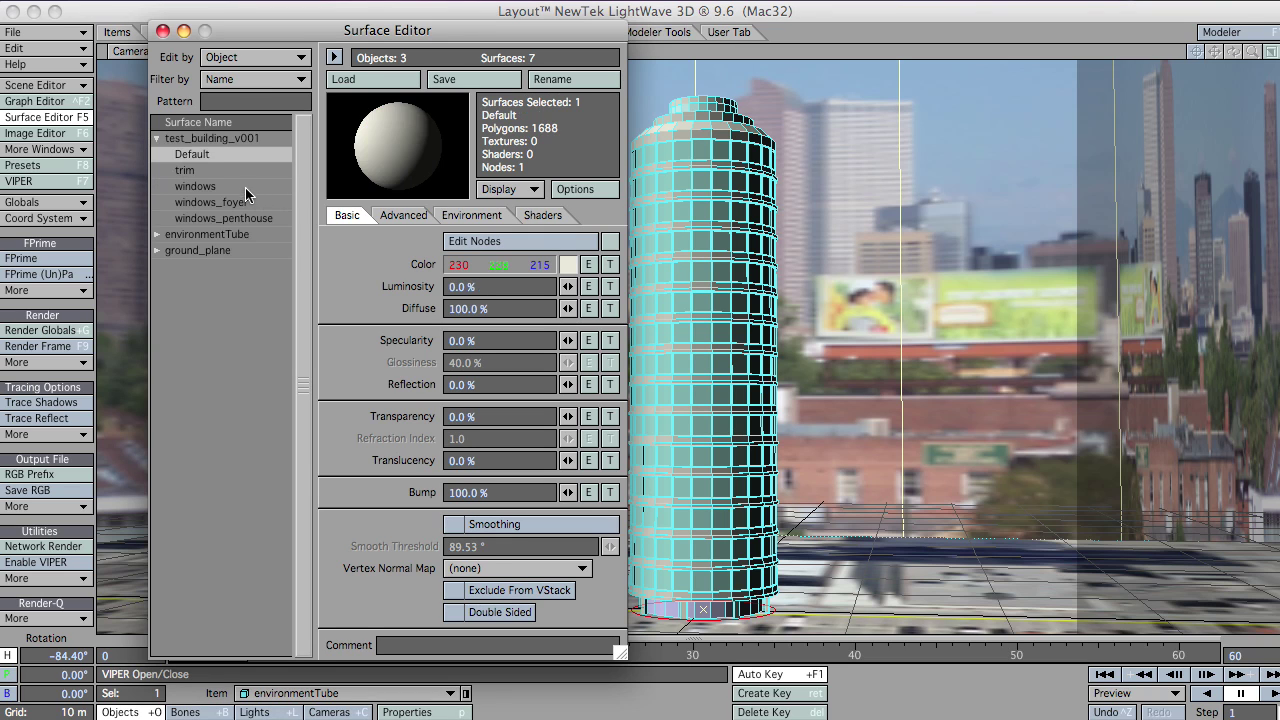
pyautogui.click(245, 190)
pyautogui.moveTo(434, 34); pyautogui.dragTo(350, 38)
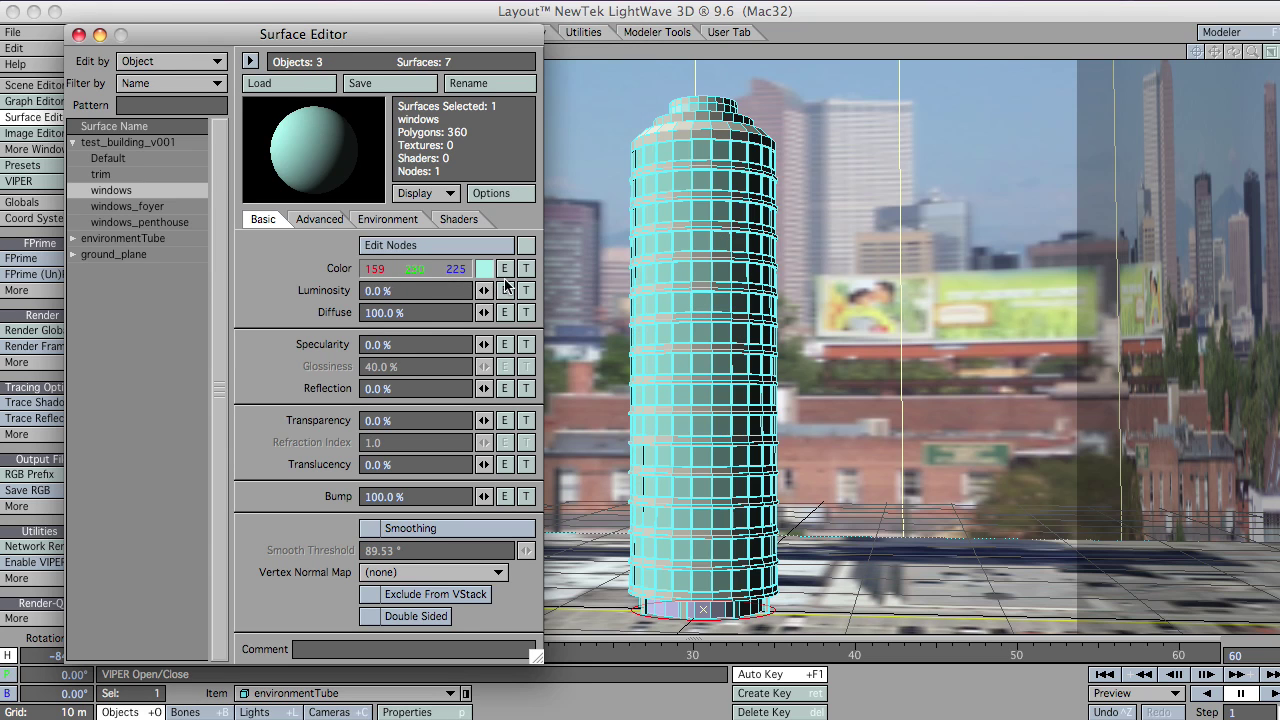
pyautogui.click(525, 245)
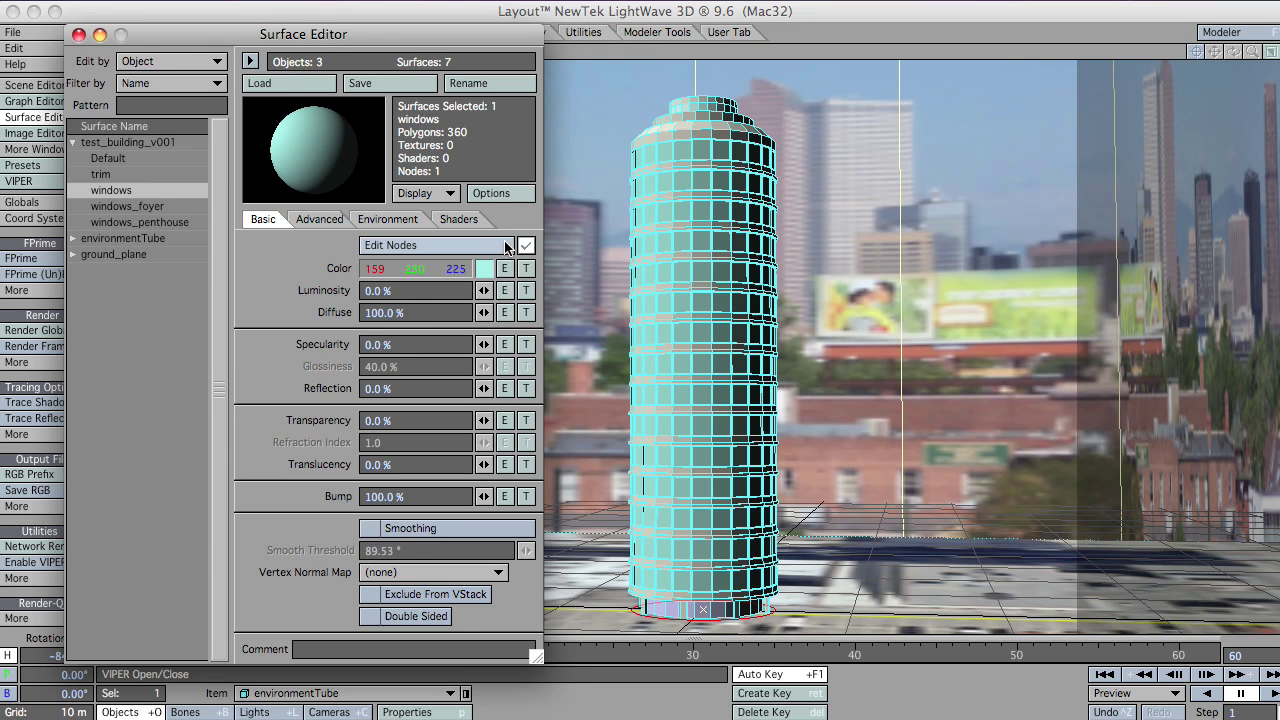
# Step: Add a vRoom node to the windows Node Editor and wire its Interior diffuse output to the Surface
pyautogui.click(505, 246)
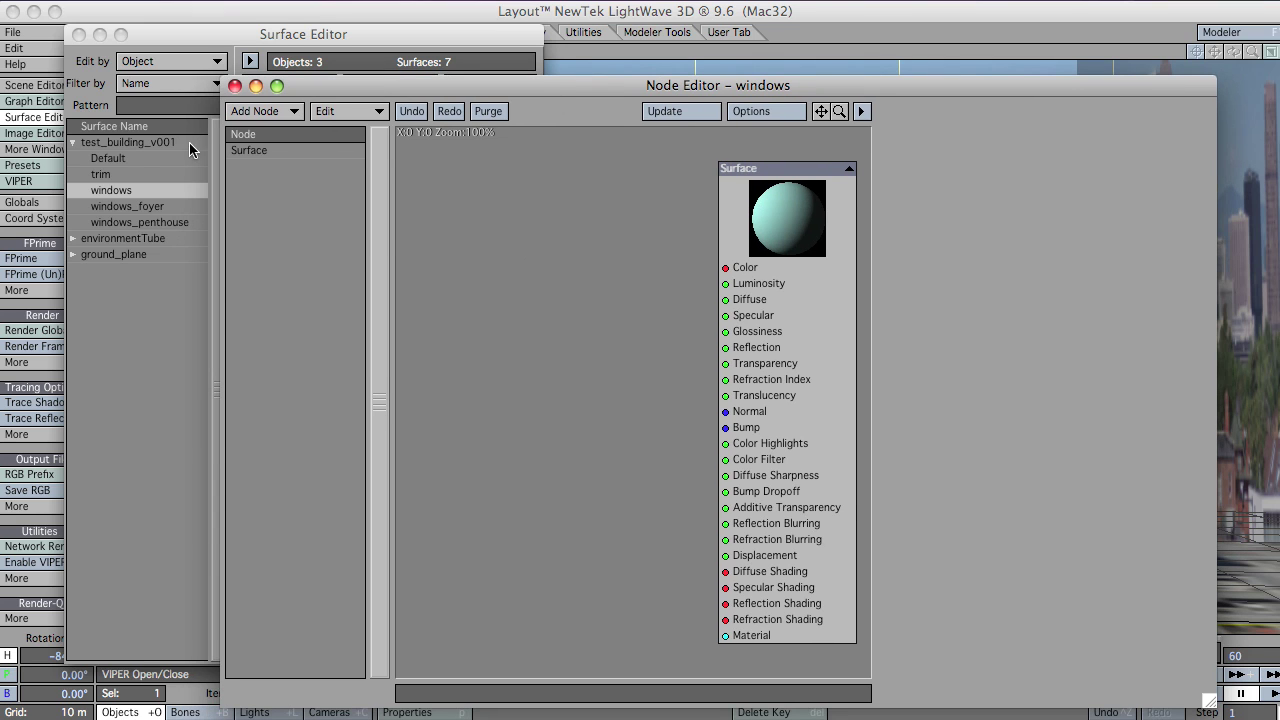
pyautogui.click(255, 111)
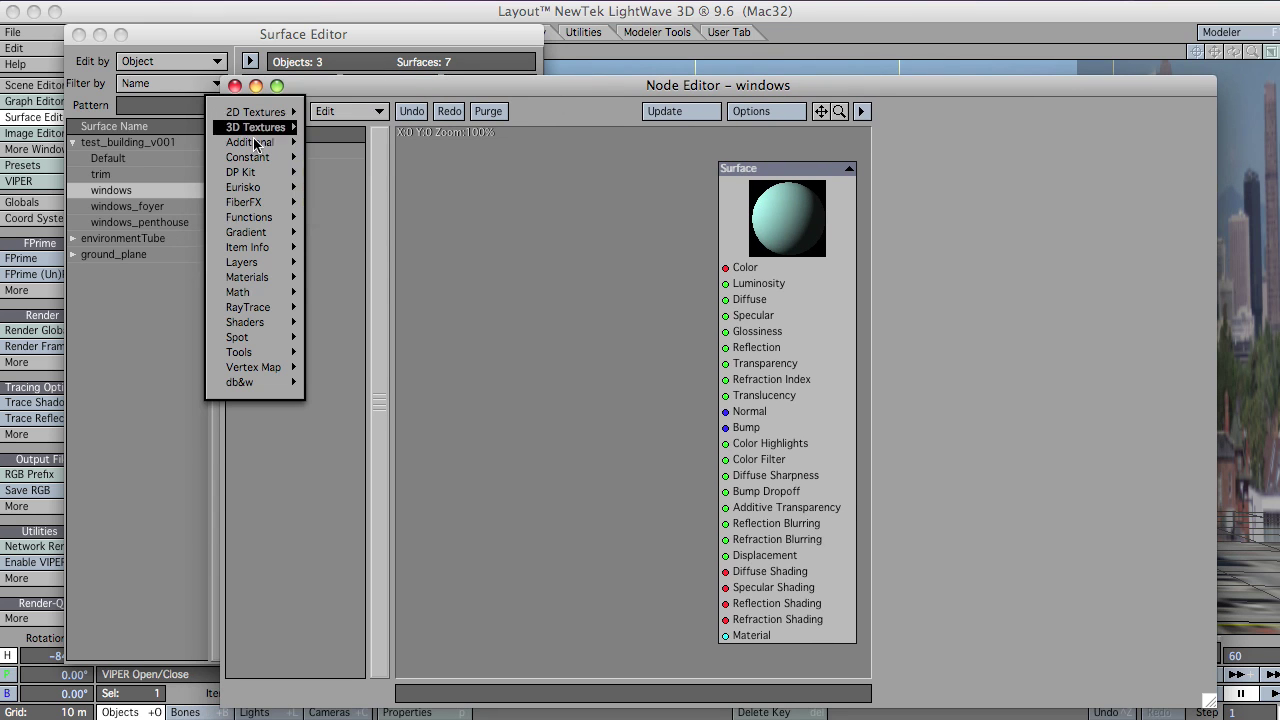
pyautogui.moveTo(255, 192)
pyautogui.click(333, 188)
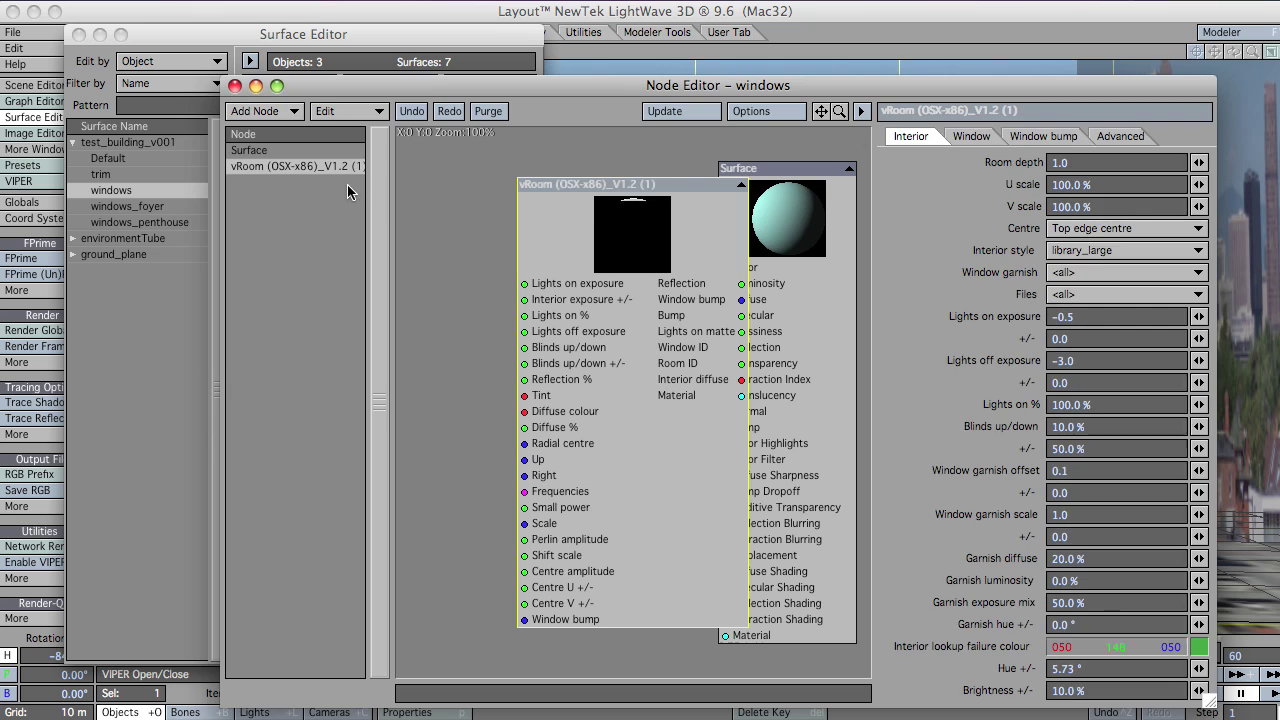
pyautogui.moveTo(732, 382); pyautogui.dragTo(617, 380)
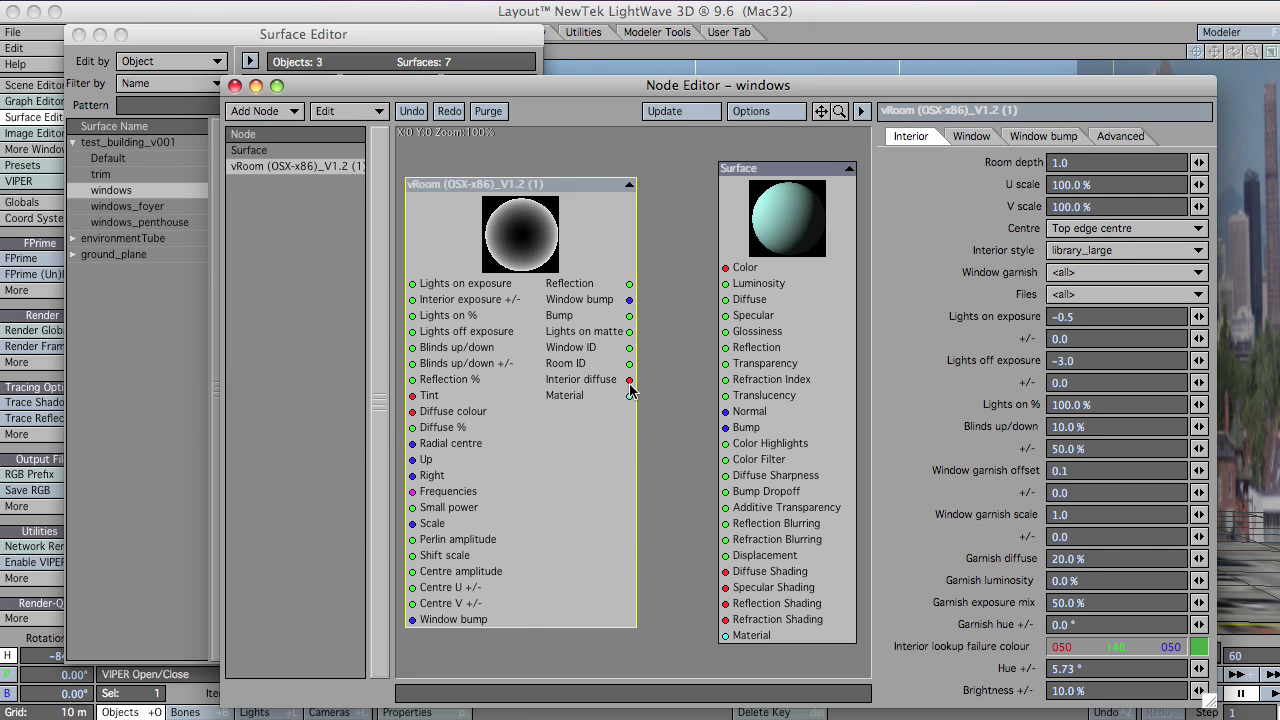
pyautogui.moveTo(629, 382)
pyautogui.mouseDown()
pyautogui.moveTo(717, 588)
pyautogui.moveTo(725, 572)
pyautogui.mouseUp()
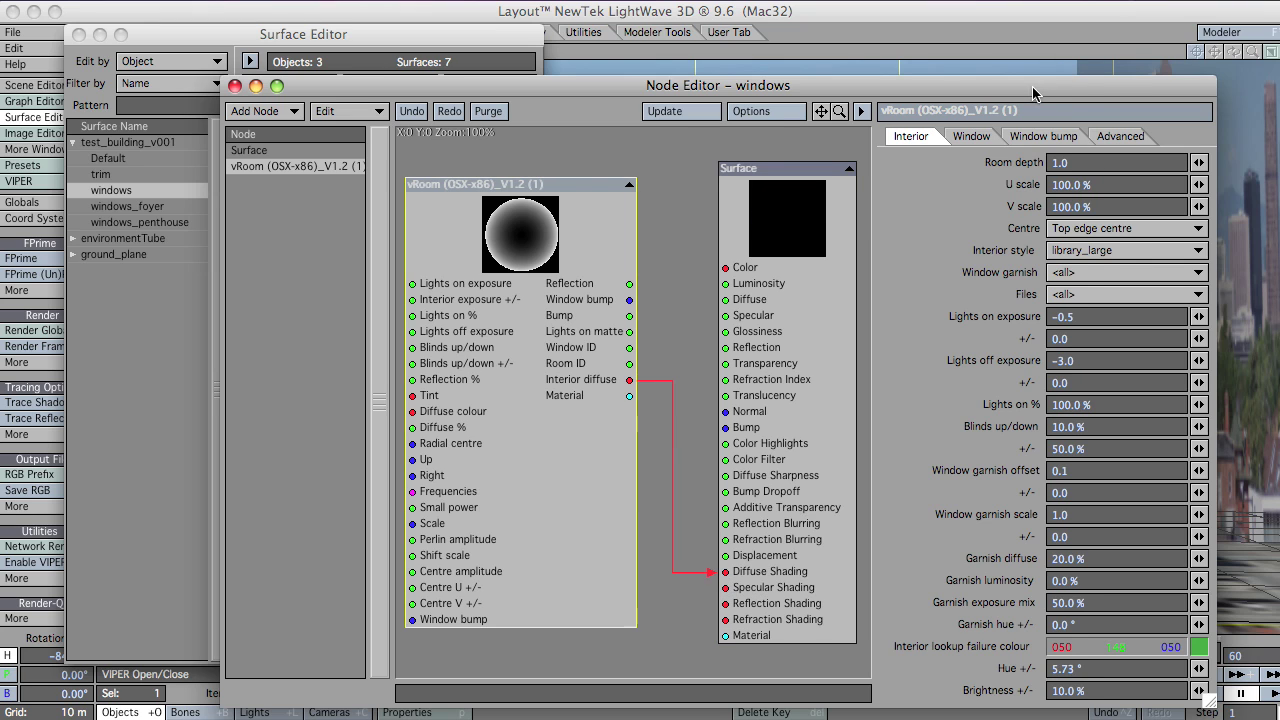
# Step: Connect vRoom's interior output to Diffuse Shading and reposition the vRoom node
pyautogui.moveTo(1024, 90); pyautogui.dragTo(826, 64)
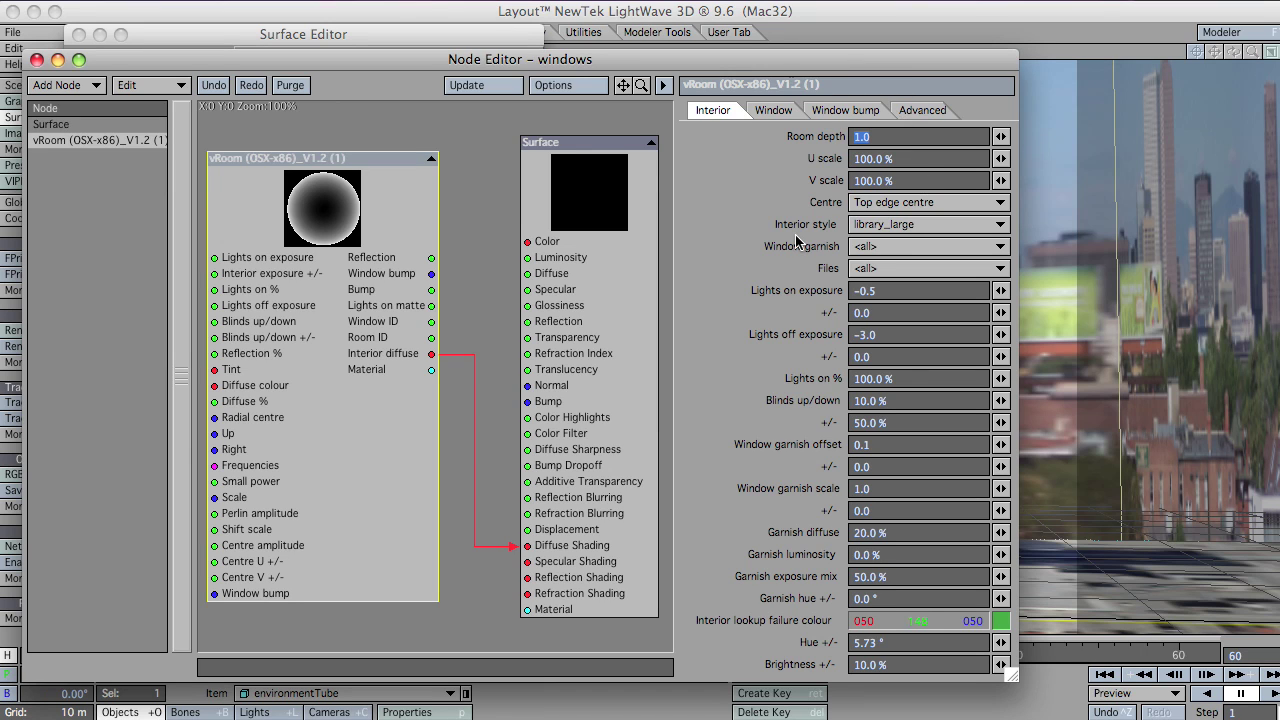
pyautogui.click(880, 181)
pyautogui.moveTo(773, 68); pyautogui.dragTo(813, 60)
pyautogui.moveTo(470, 193); pyautogui.dragTo(511, 215)
# Step: Set the vRoom Interior style to office_medium and Window garnish to blinds
pyautogui.click(900, 218)
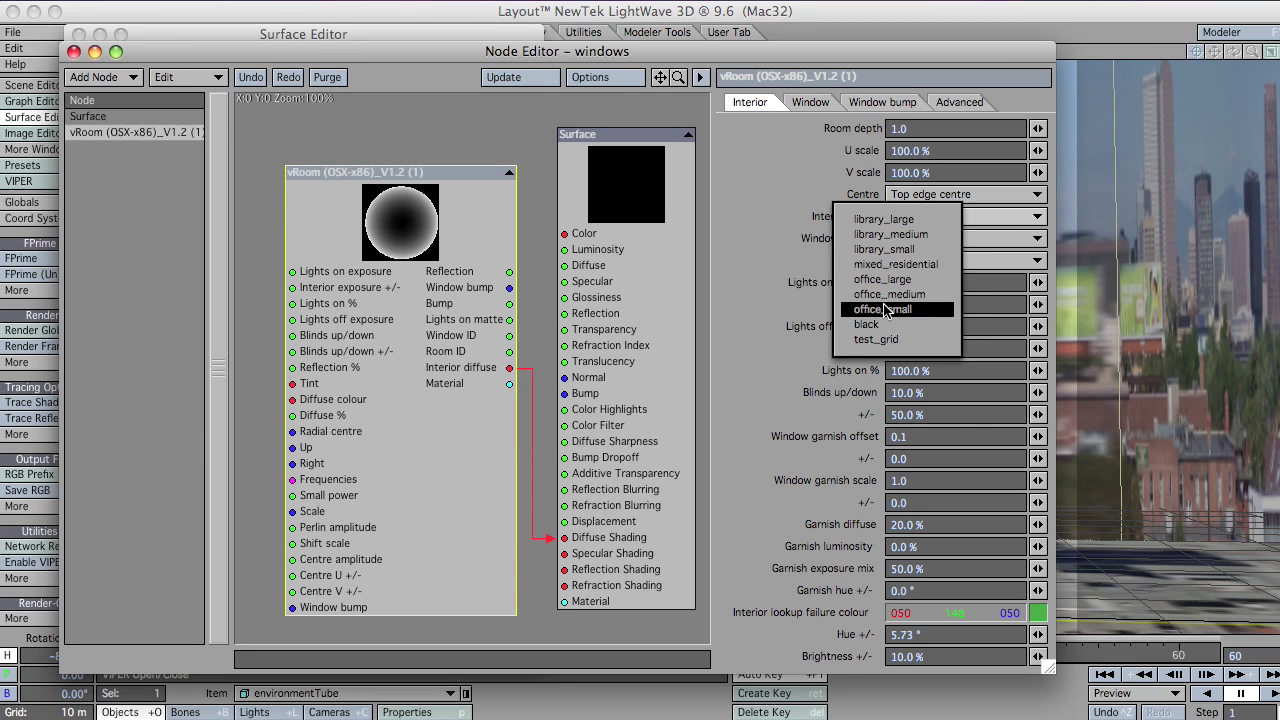
pyautogui.click(903, 296)
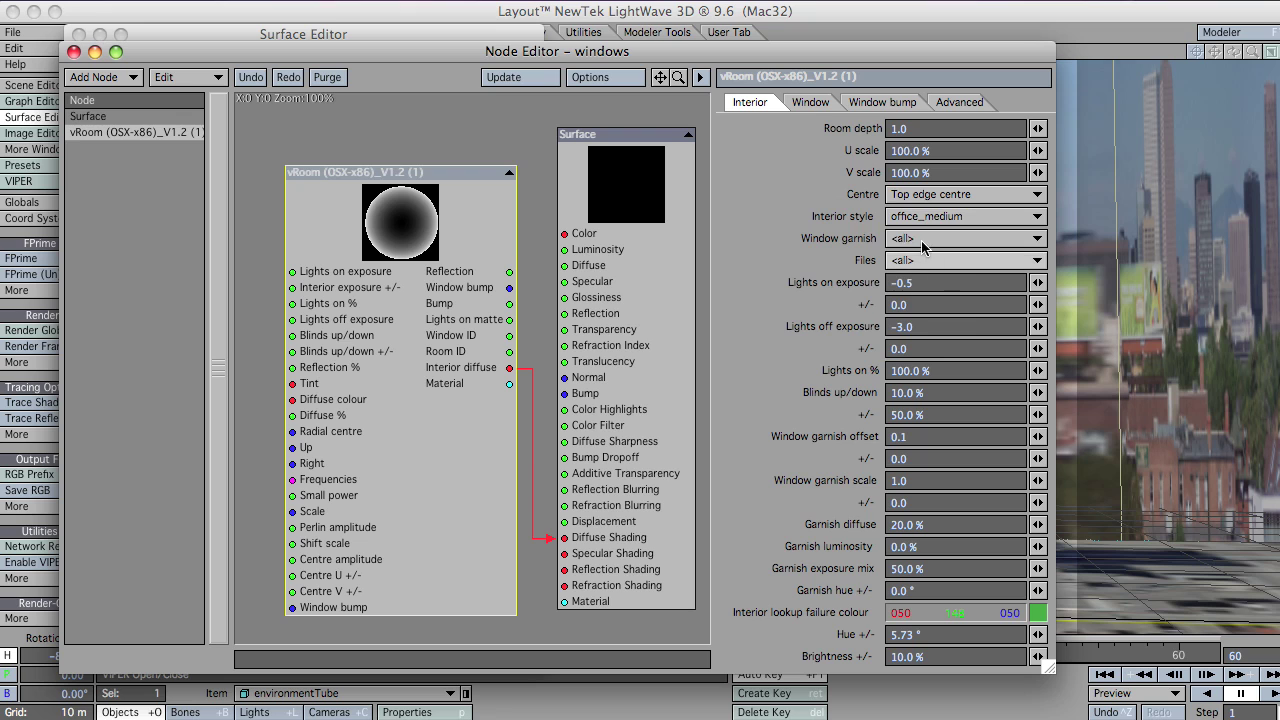
pyautogui.click(924, 240)
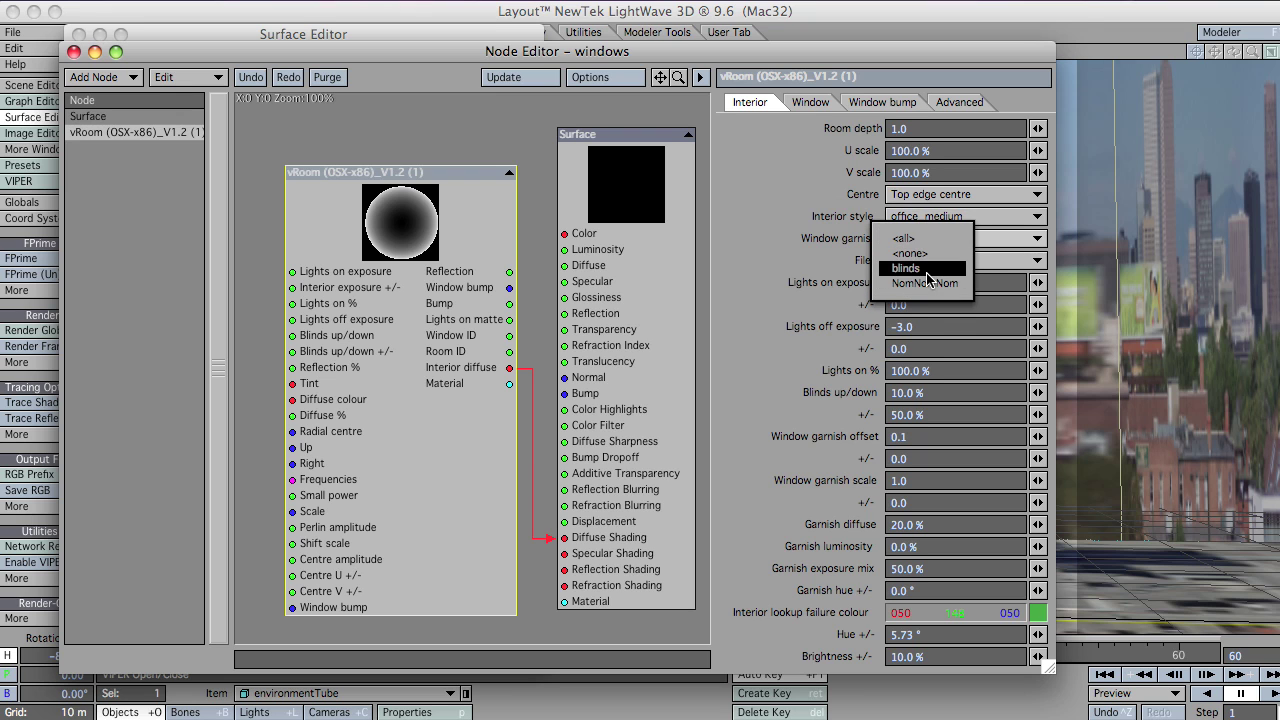
pyautogui.click(910, 268)
pyautogui.click(813, 104)
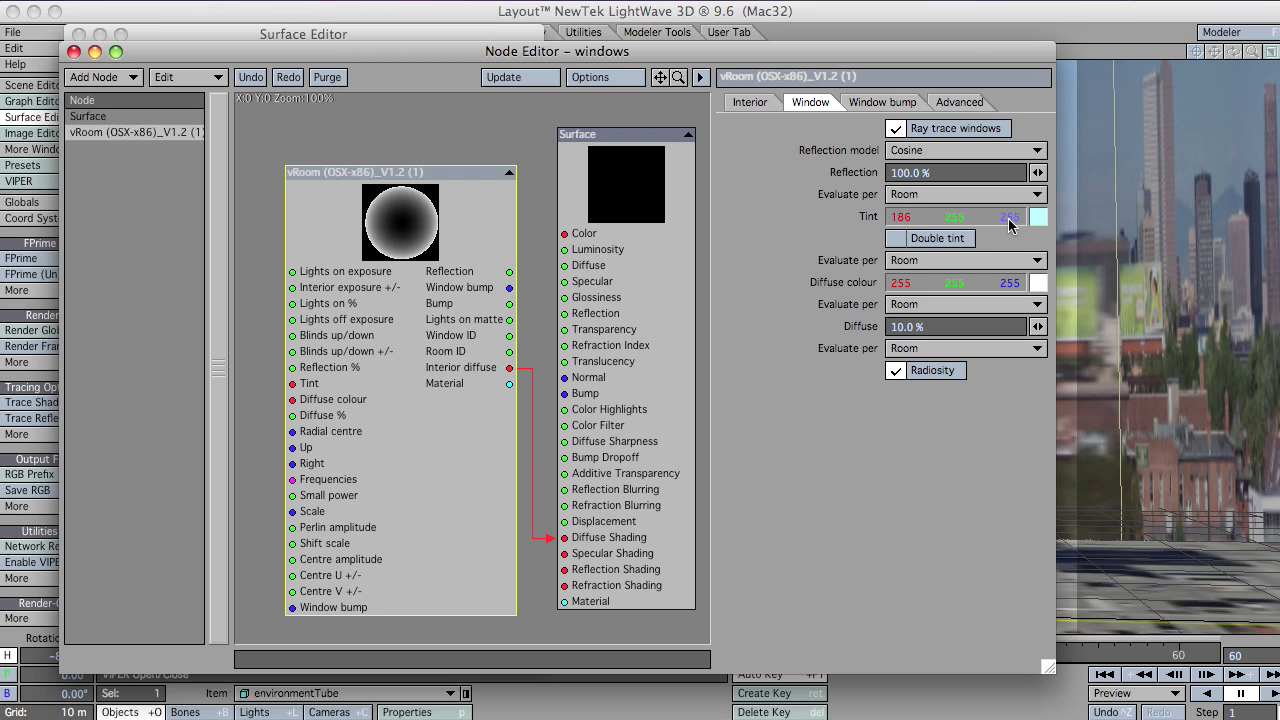
# Step: Make the window tint white and activate window tilt with Tilt U and Tilt V at 1°
pyautogui.moveTo(900, 218); pyautogui.dragTo(912, 218)
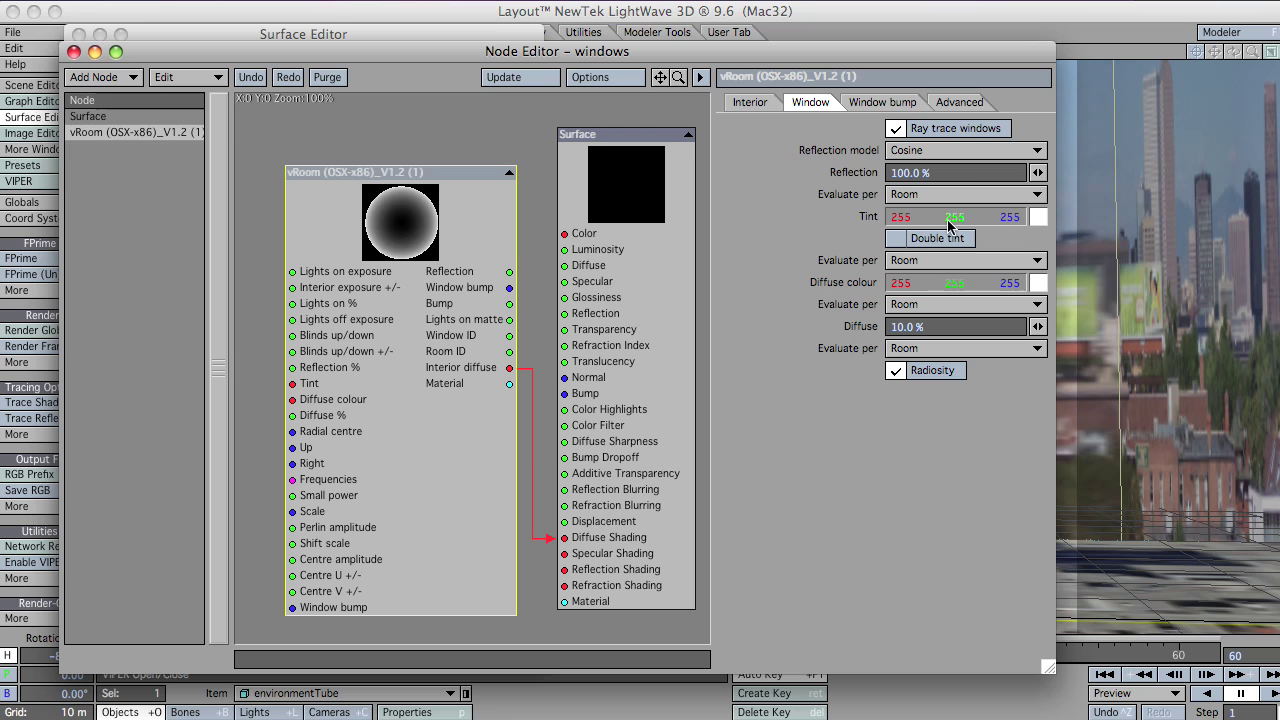
pyautogui.click(884, 104)
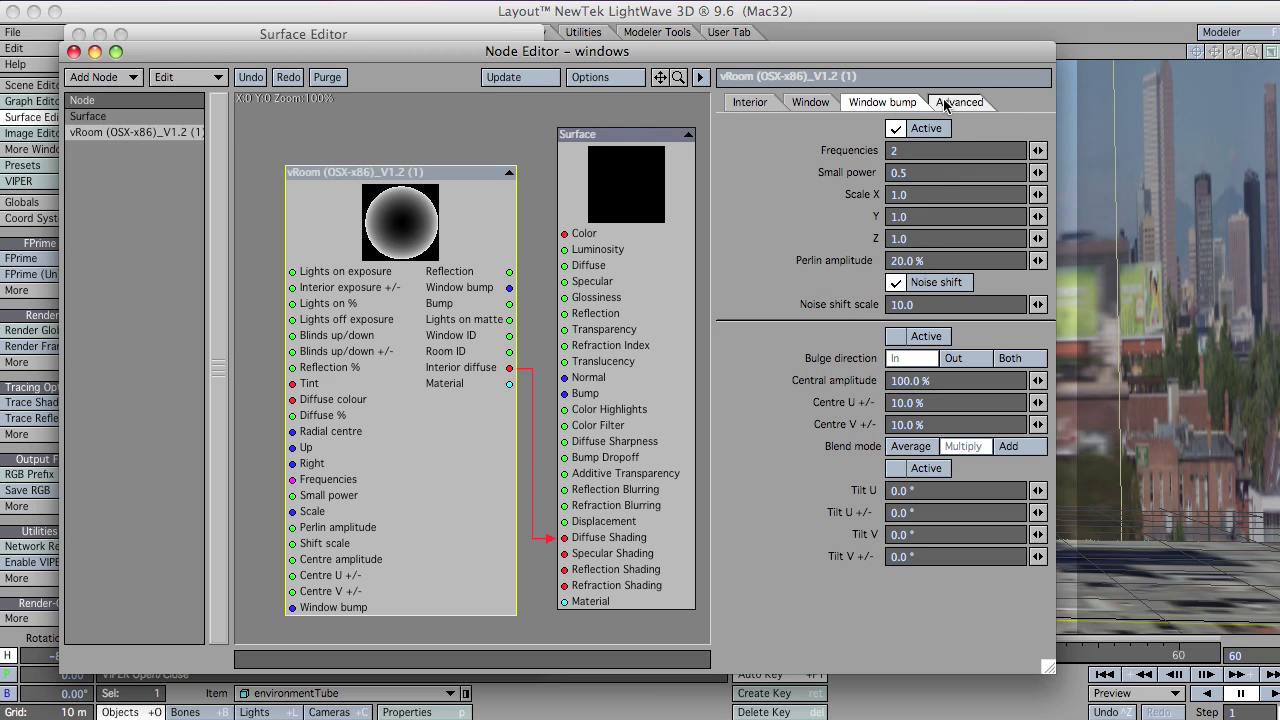
pyautogui.click(938, 467)
pyautogui.click(937, 513)
pyautogui.write('1')
pyautogui.press('Tab')
pyautogui.press('Tab')
pyautogui.write('1')
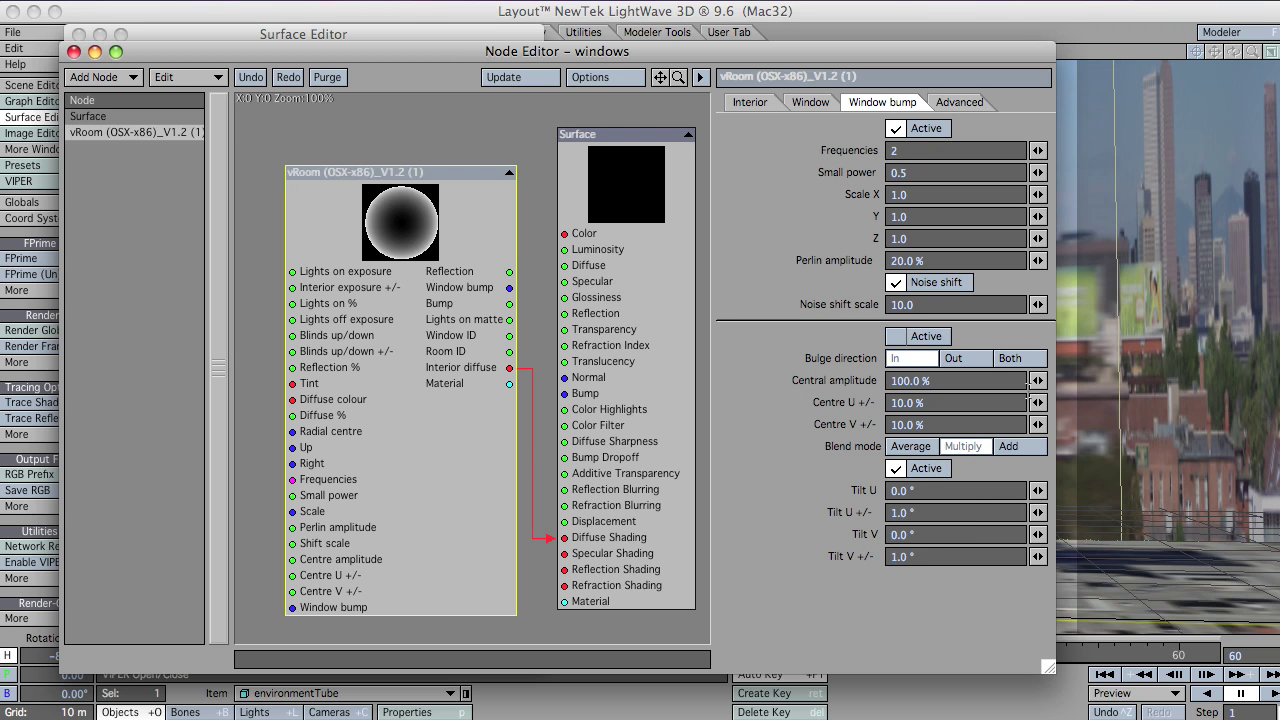
# Step: Review vRoom's Advanced settings (Radial mode and axes) and move the node graph window aside
pyautogui.click(945, 104)
pyautogui.moveTo(914, 56); pyautogui.dragTo(855, 65)
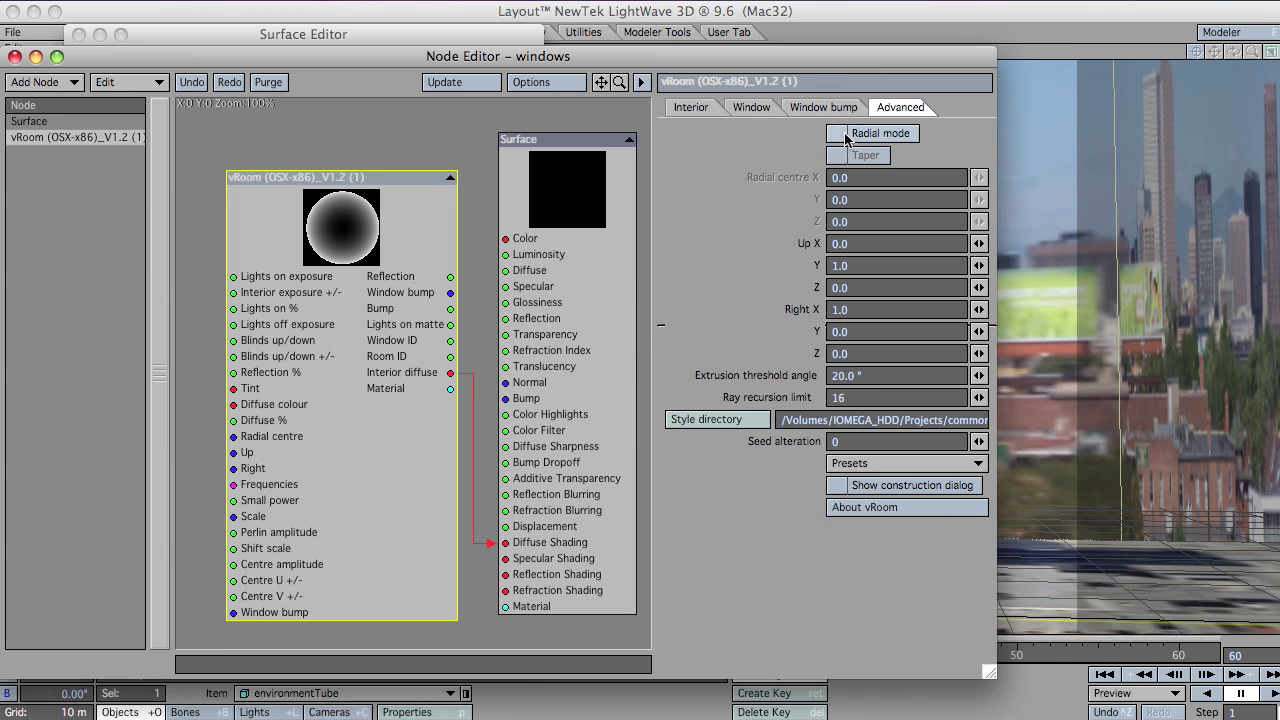
pyautogui.moveTo(700, 57); pyautogui.dragTo(718, 150)
# Step: Close the node graph, move the Surface Editor away, and open an enlarged FPrime preview render
pyautogui.click(34, 150)
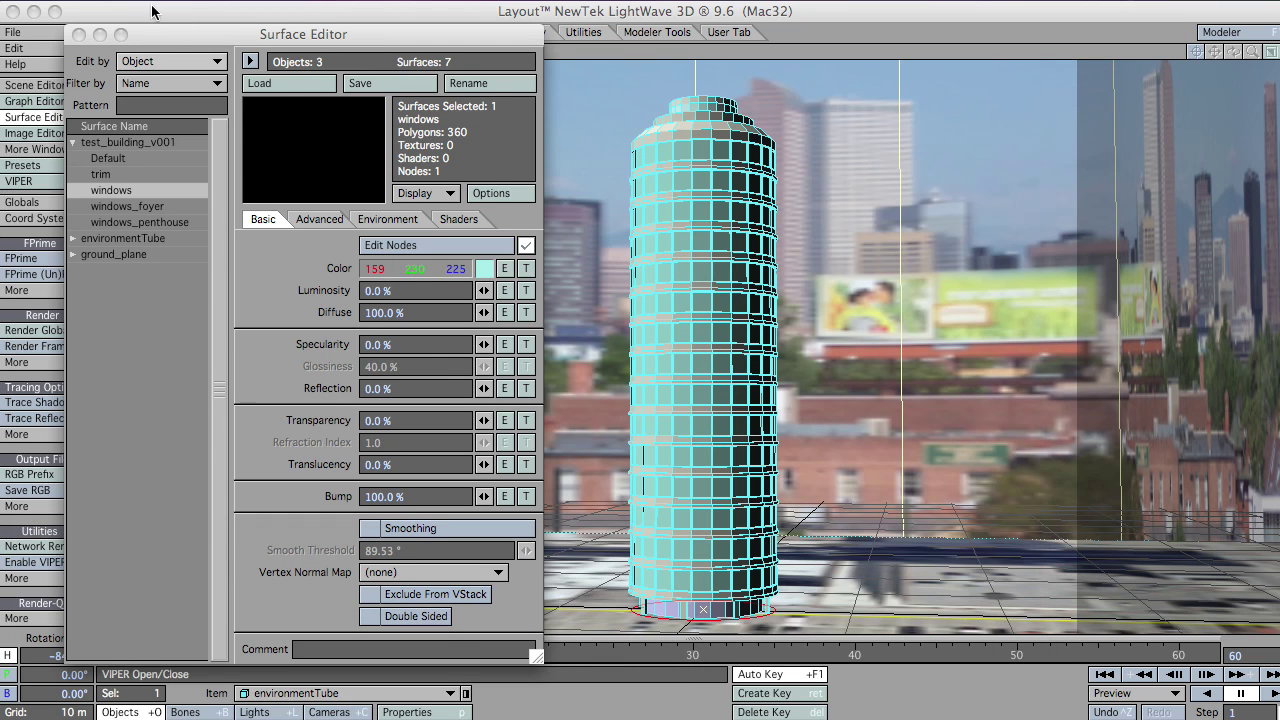
pyautogui.moveTo(182, 35); pyautogui.dragTo(0, 715)
pyautogui.click(21, 258)
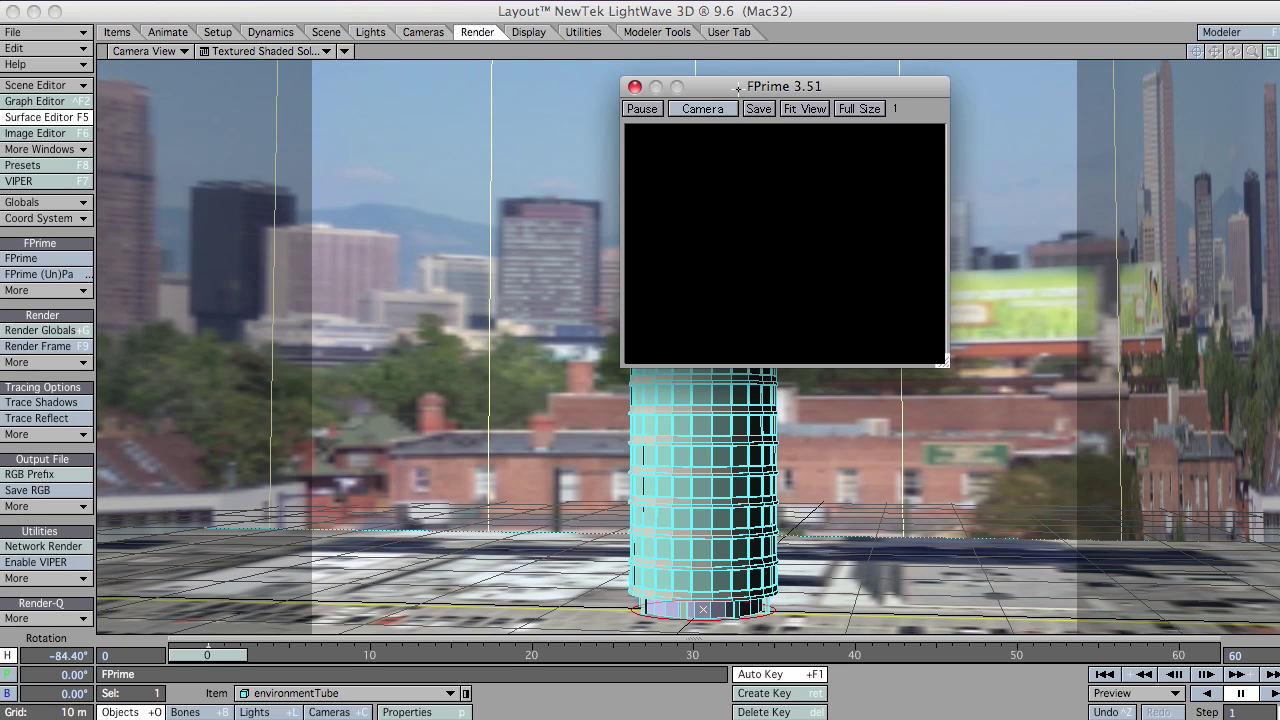
pyautogui.moveTo(736, 85); pyautogui.dragTo(475, 95)
pyautogui.moveTo(680, 372); pyautogui.dragTo(780, 670)
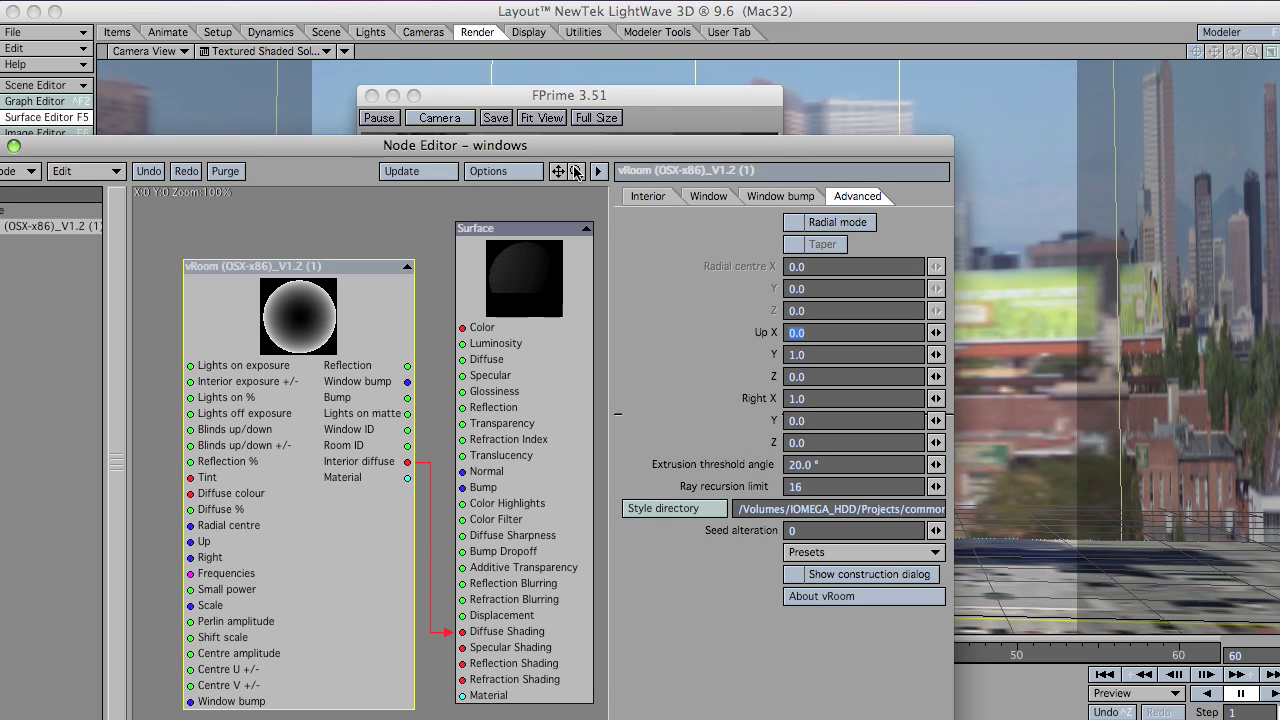
# Step: Arrange the FPrime preview and vRoom Interior settings side by side, uncovering the tower
pyautogui.moveTo(516, 96); pyautogui.dragTo(801, 90)
pyautogui.click(603, 139)
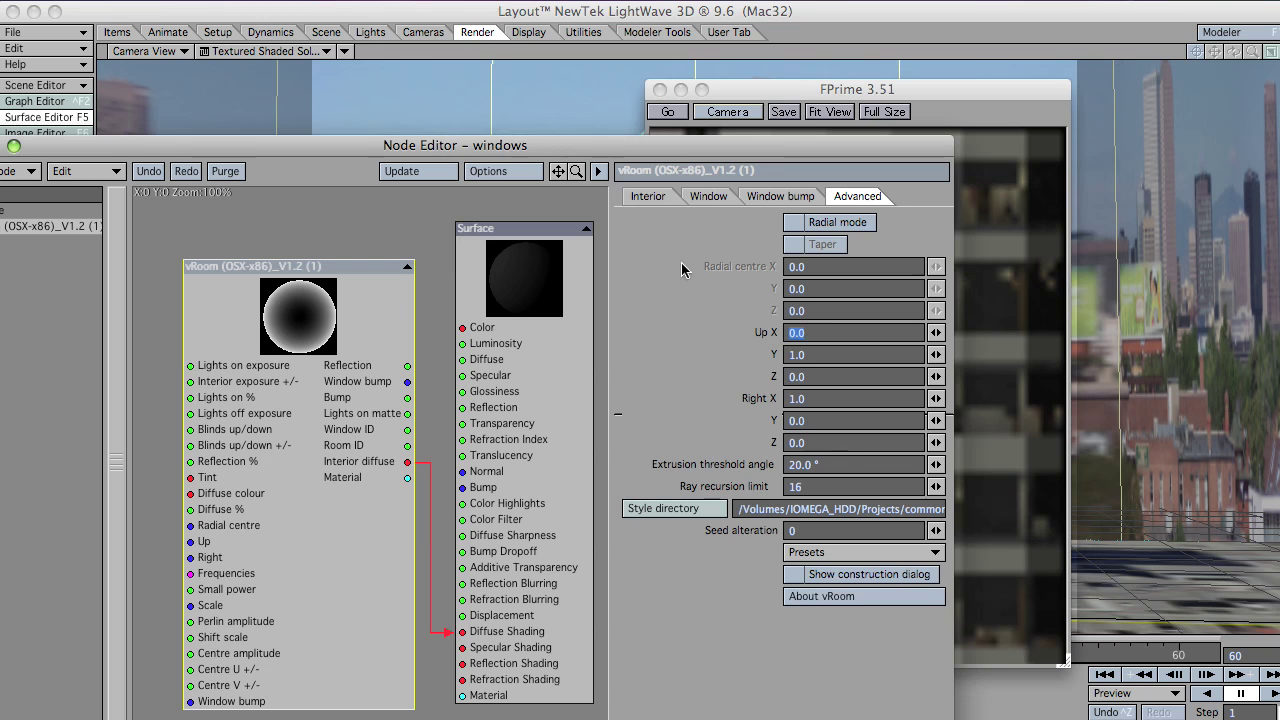
pyautogui.click(664, 197)
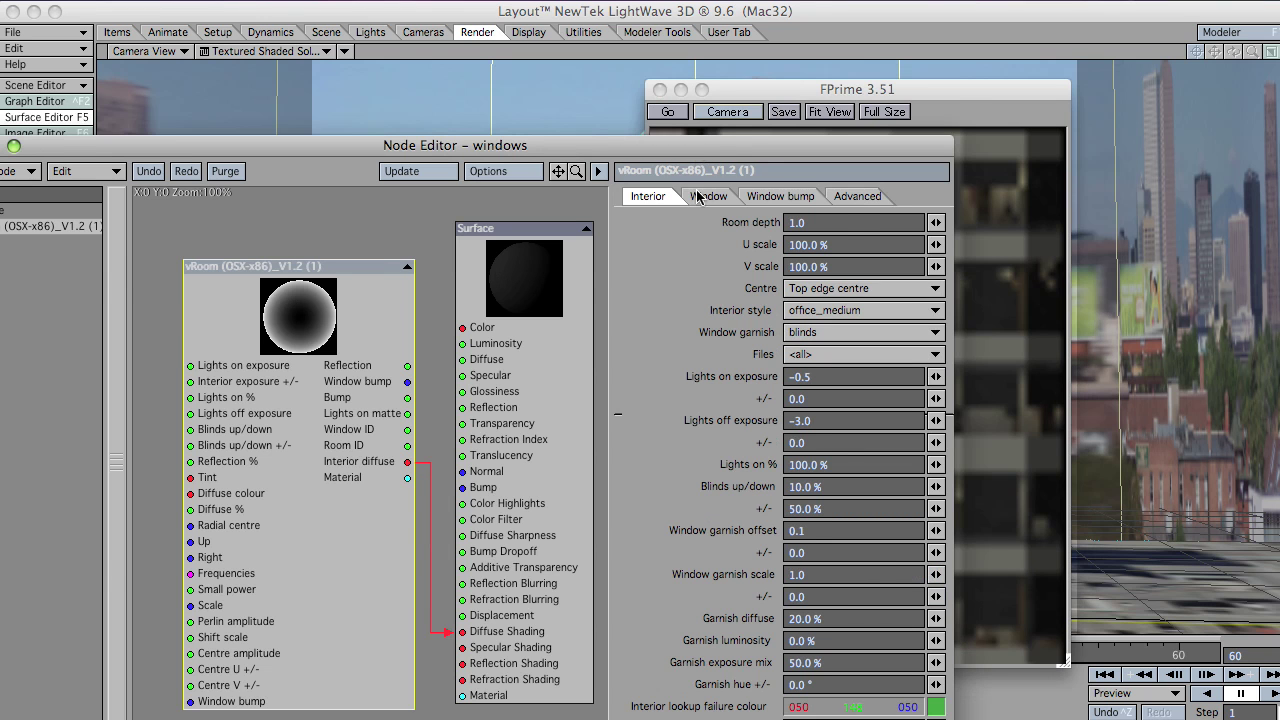
pyautogui.moveTo(696, 158); pyautogui.dragTo(441, 71)
pyautogui.moveTo(763, 92); pyautogui.dragTo(916, 72)
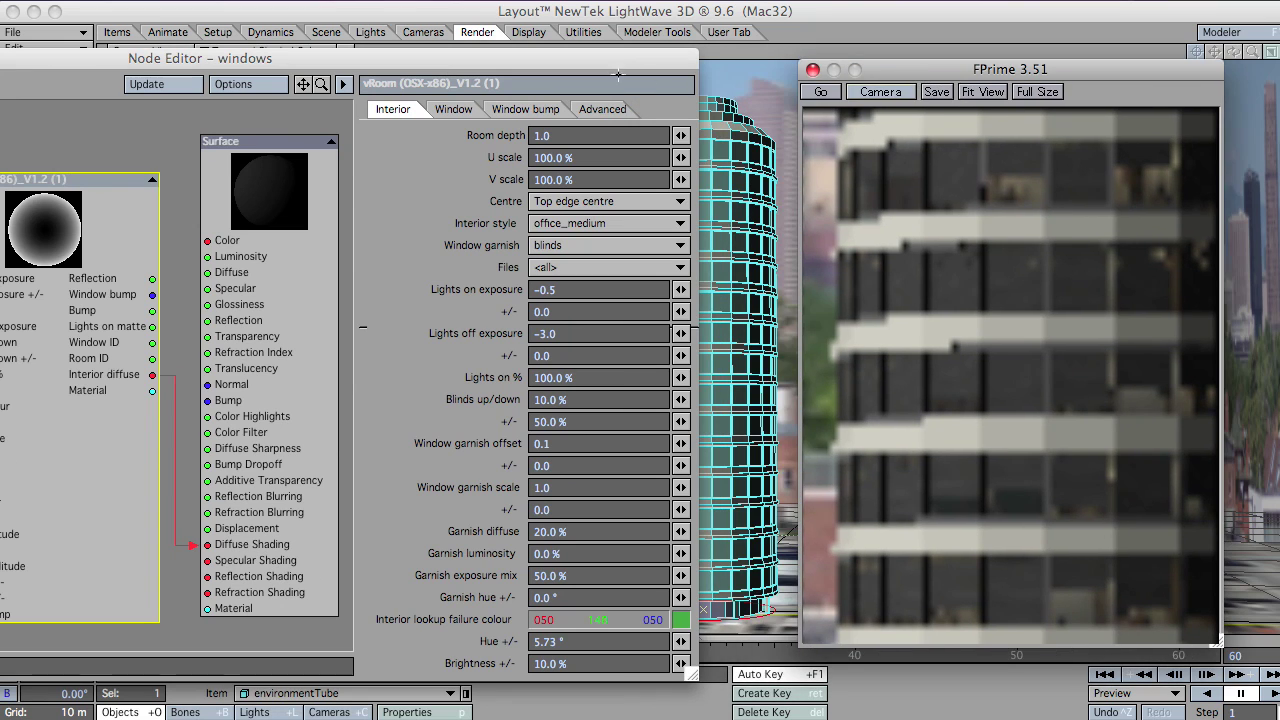
pyautogui.moveTo(608, 67); pyautogui.dragTo(661, 66)
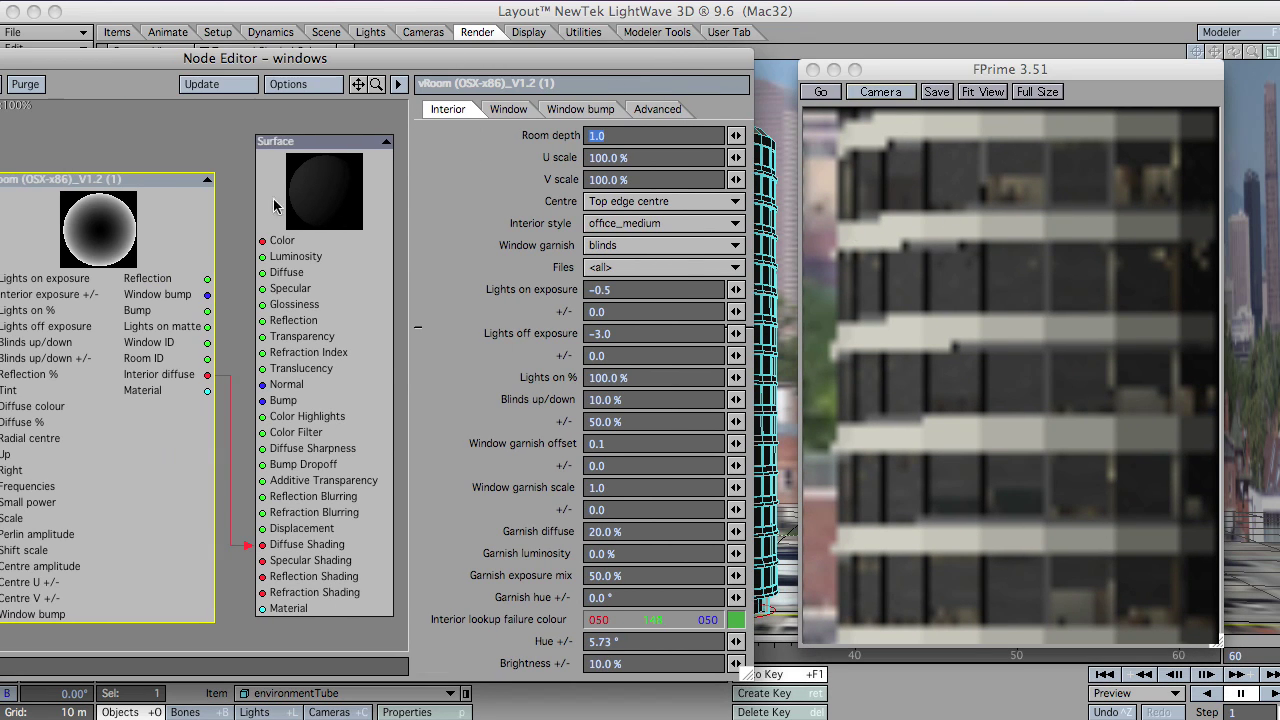
pyautogui.click(893, 76)
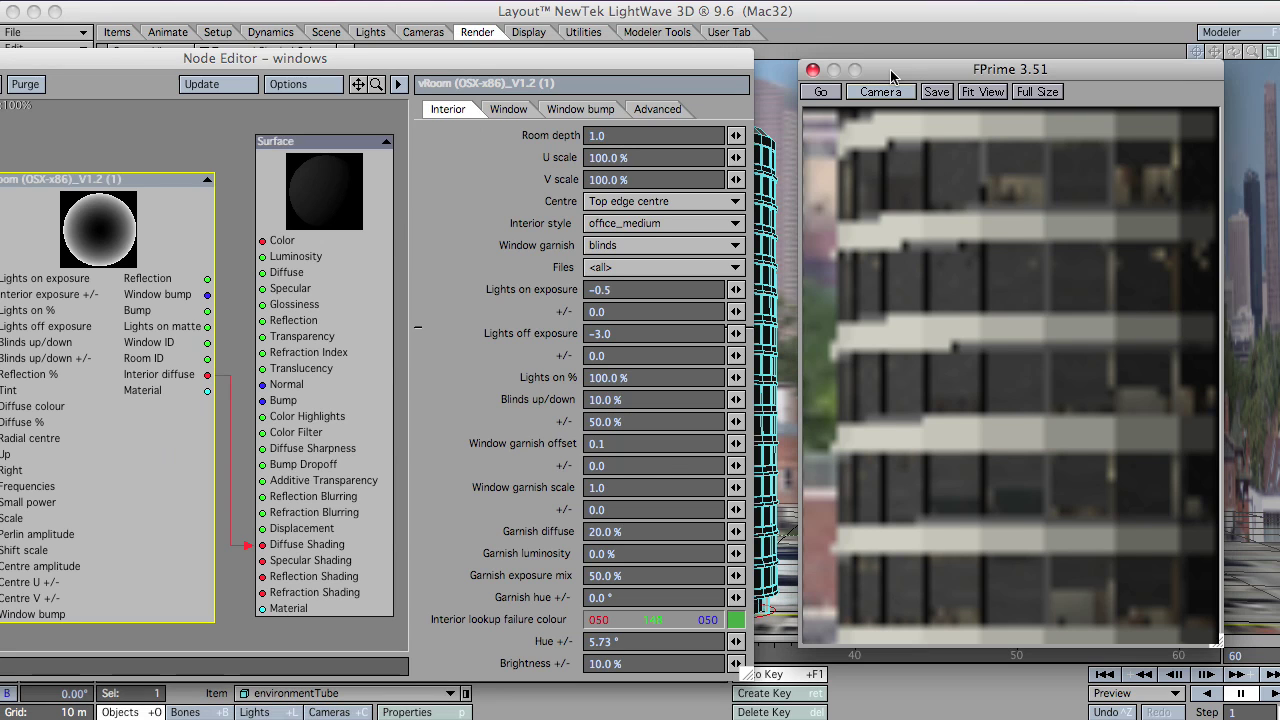
pyautogui.moveTo(893, 76); pyautogui.dragTo(897, 75)
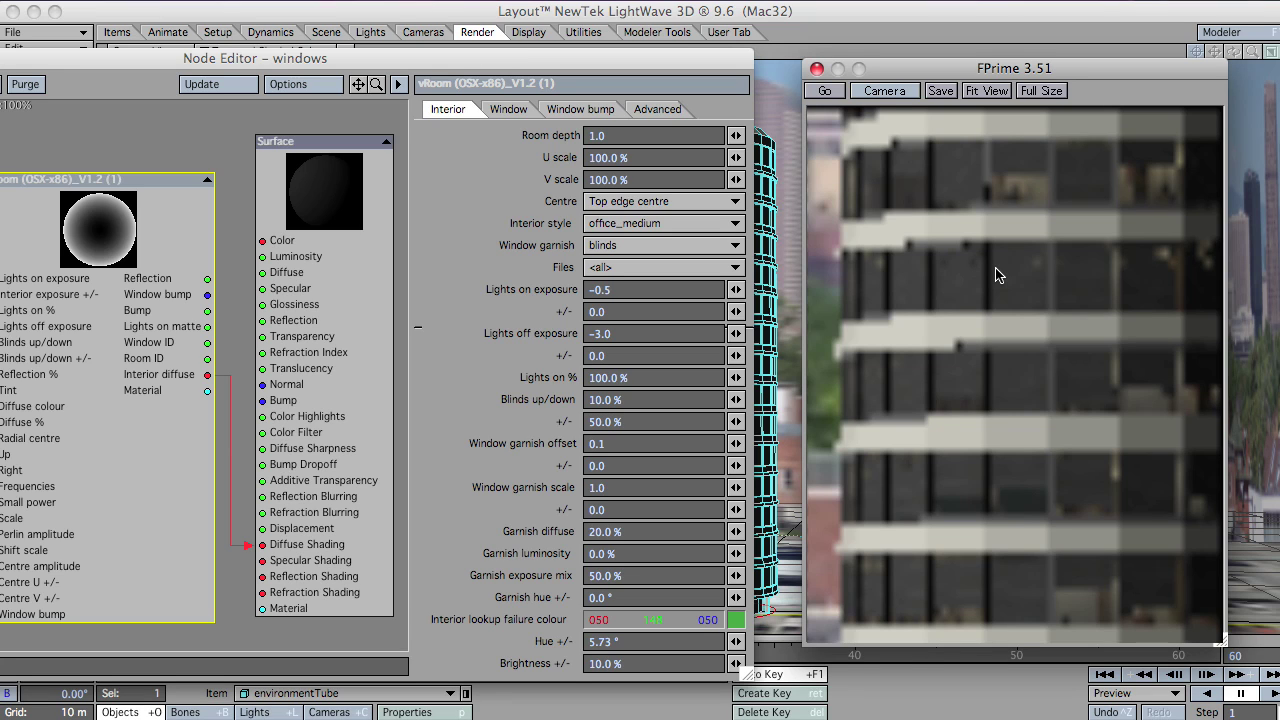
# Step: Inspect the Lights on (-0.5) and Lights off (-3.0) exposure values against the FPrime preview
pyautogui.click(625, 292)
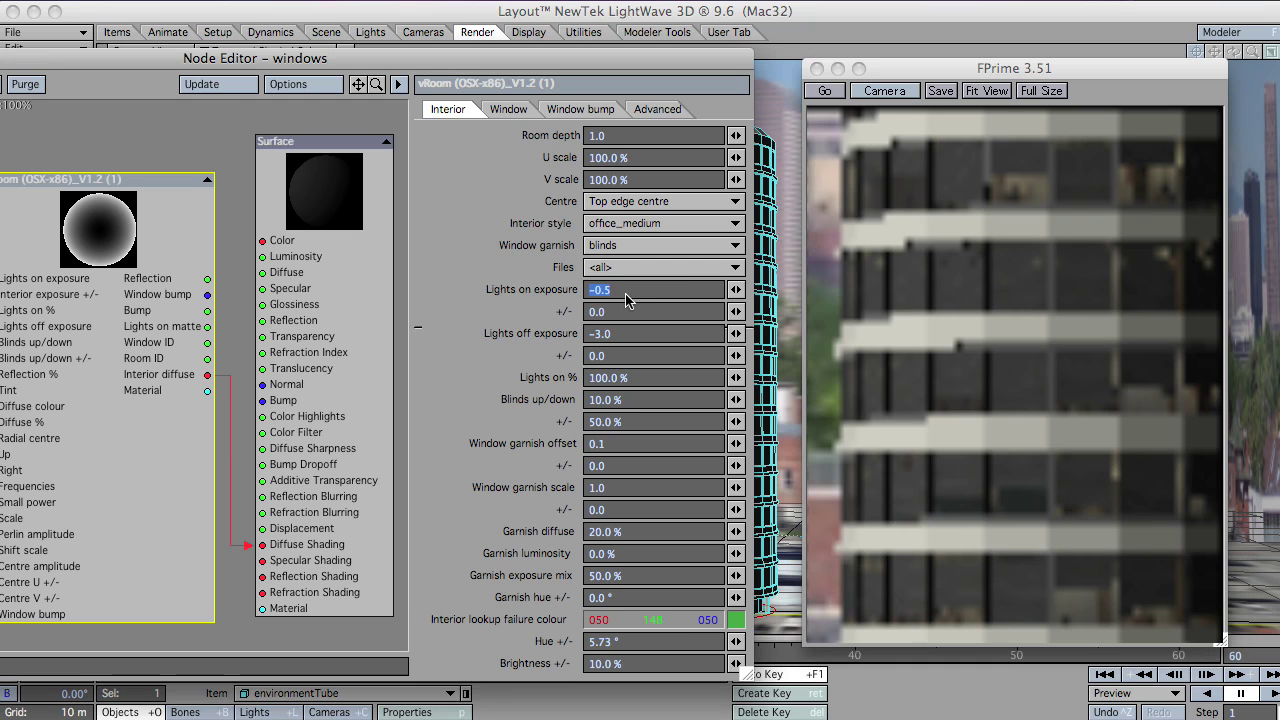
pyautogui.click(626, 333)
pyautogui.moveTo(897, 72); pyautogui.dragTo(906, 68)
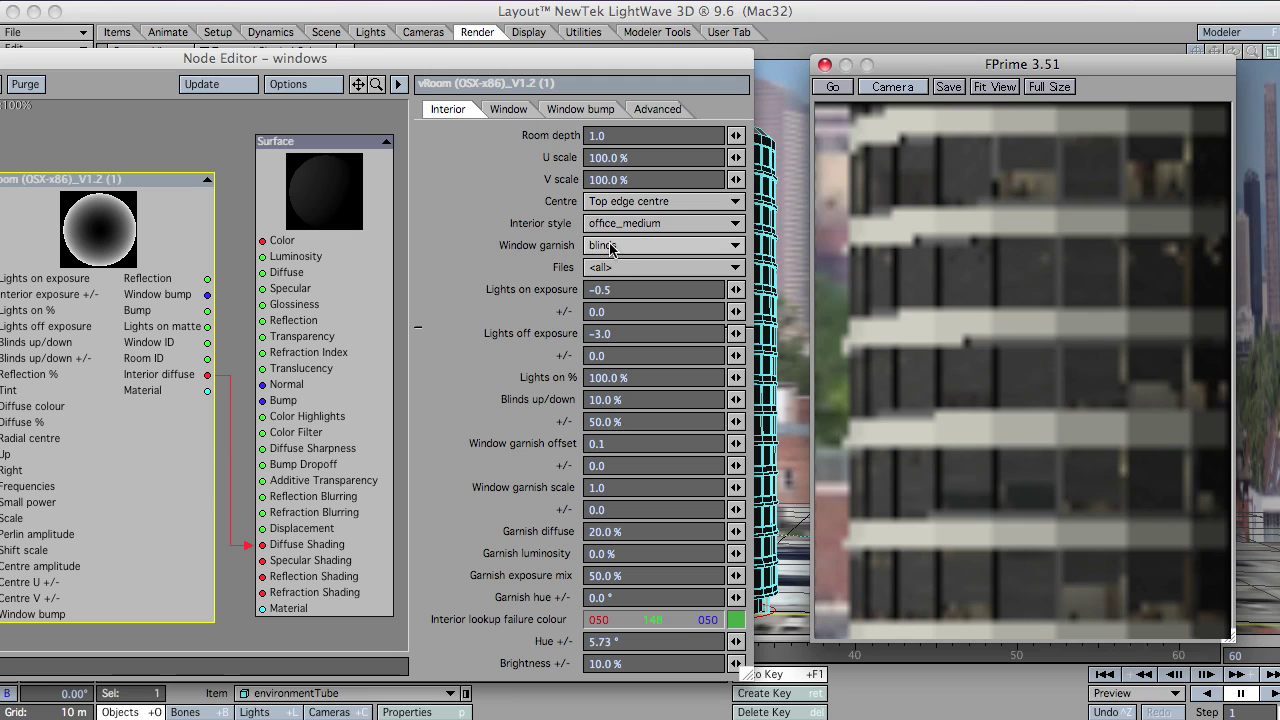
# Step: Remove the window garnish, restart the FPrime preview, then switch the garnish back to blinds
pyautogui.click(656, 247)
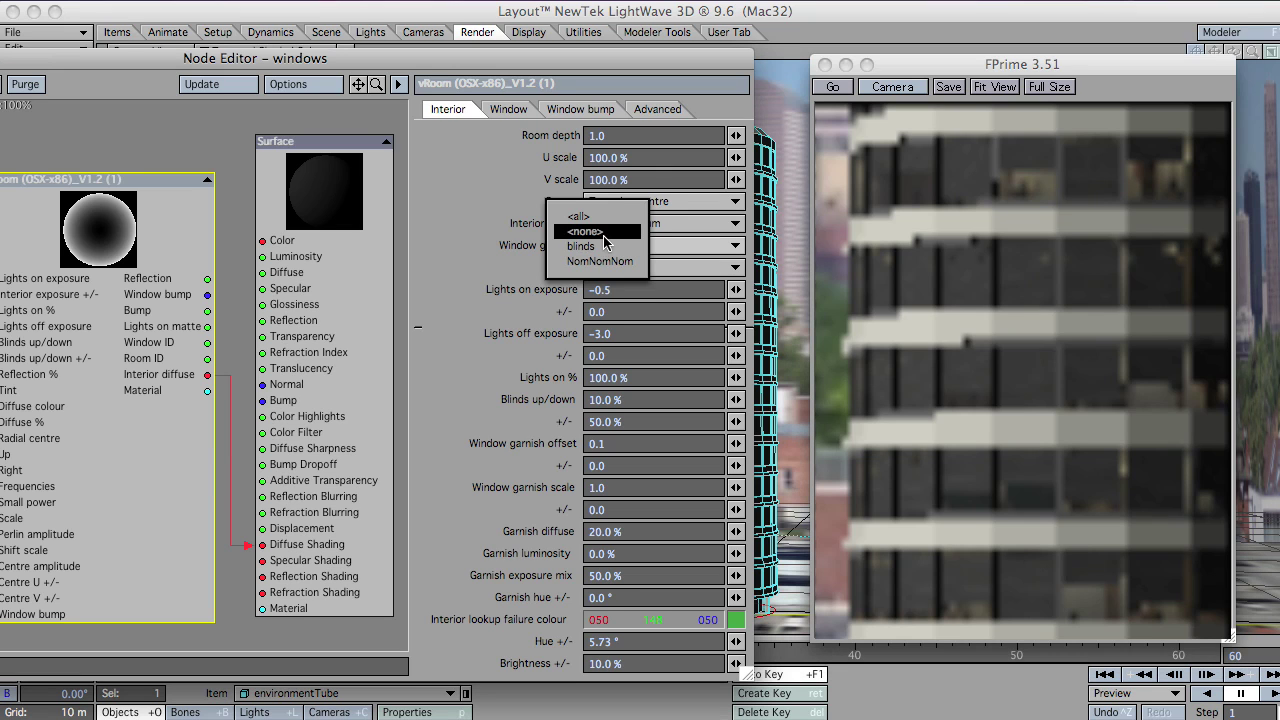
pyautogui.click(605, 213)
pyautogui.click(833, 87)
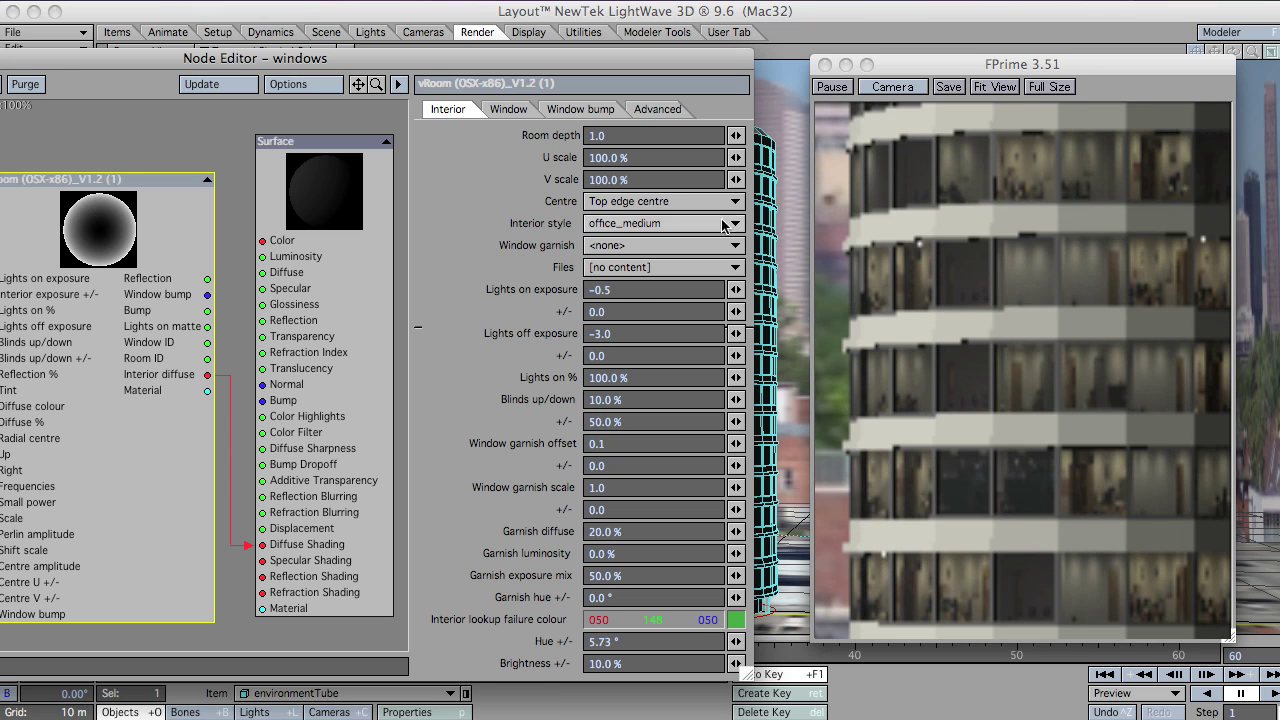
pyautogui.click(612, 246)
pyautogui.click(612, 263)
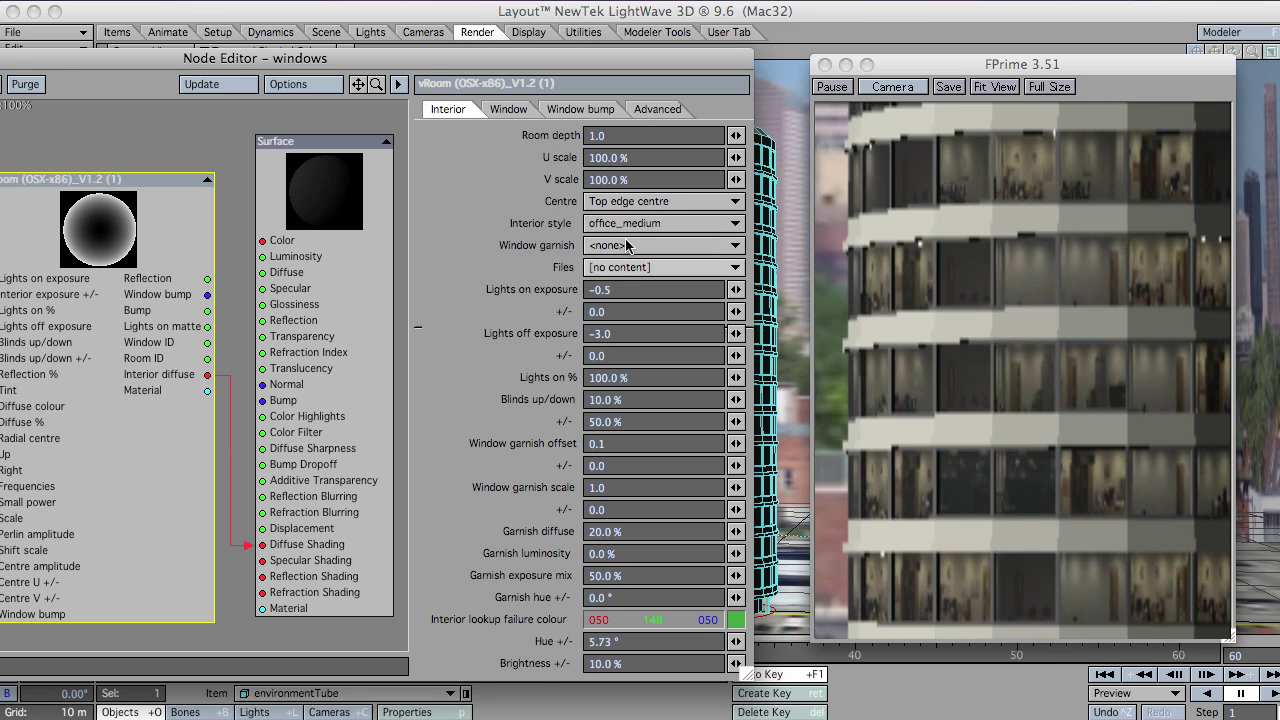
pyautogui.click(625, 245)
pyautogui.click(628, 250)
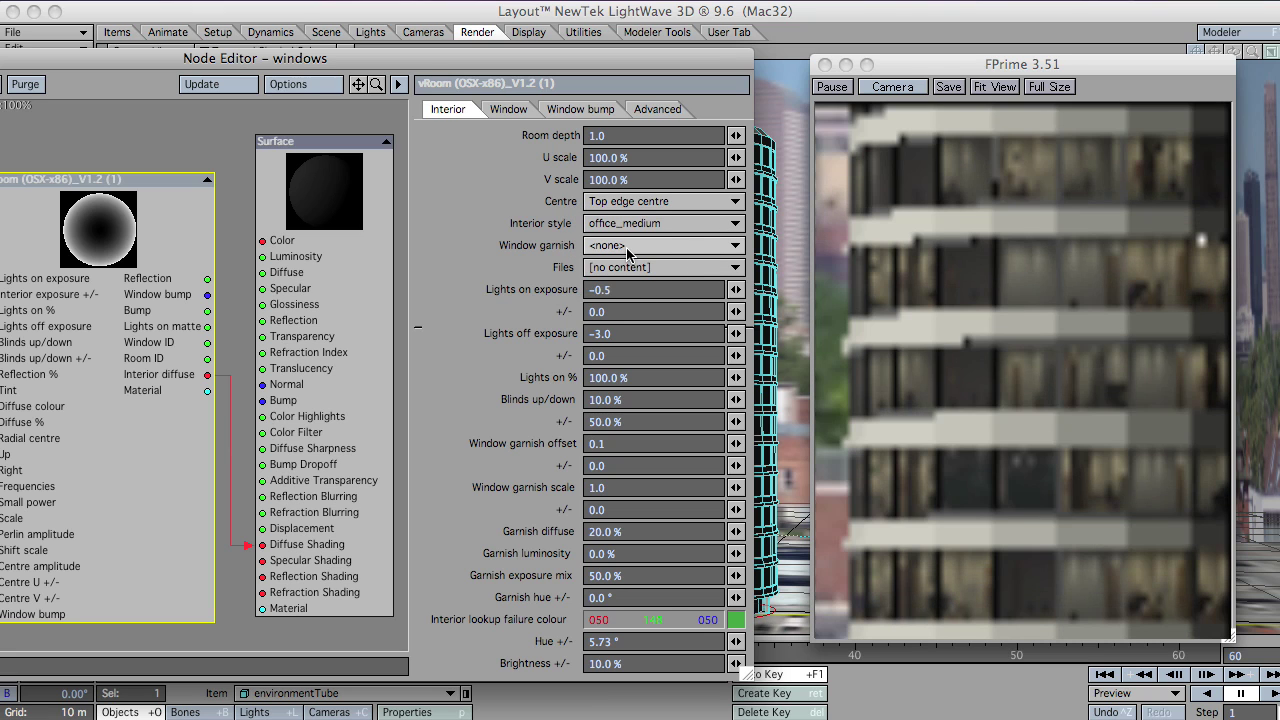
pyautogui.click(628, 250)
pyautogui.click(630, 253)
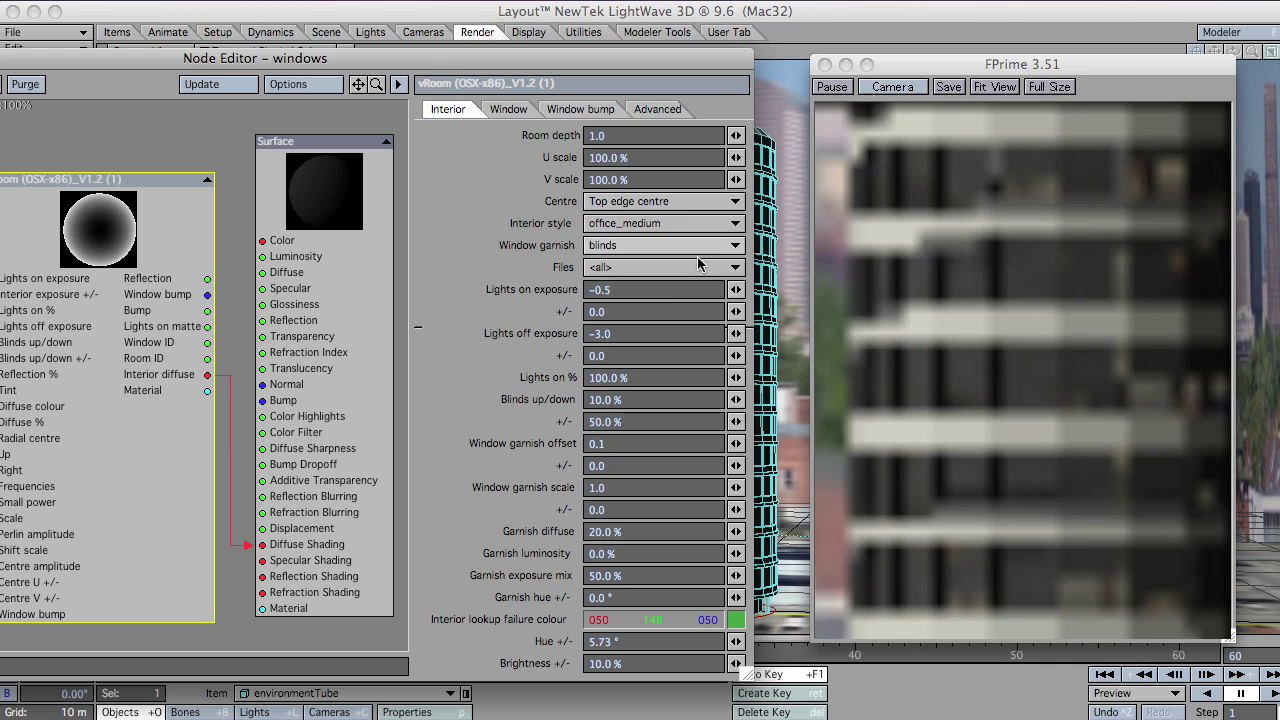
# Step: Set the window garnish to <none> again and put the Node Editor away to reveal the preview
pyautogui.click(654, 252)
pyautogui.click(655, 247)
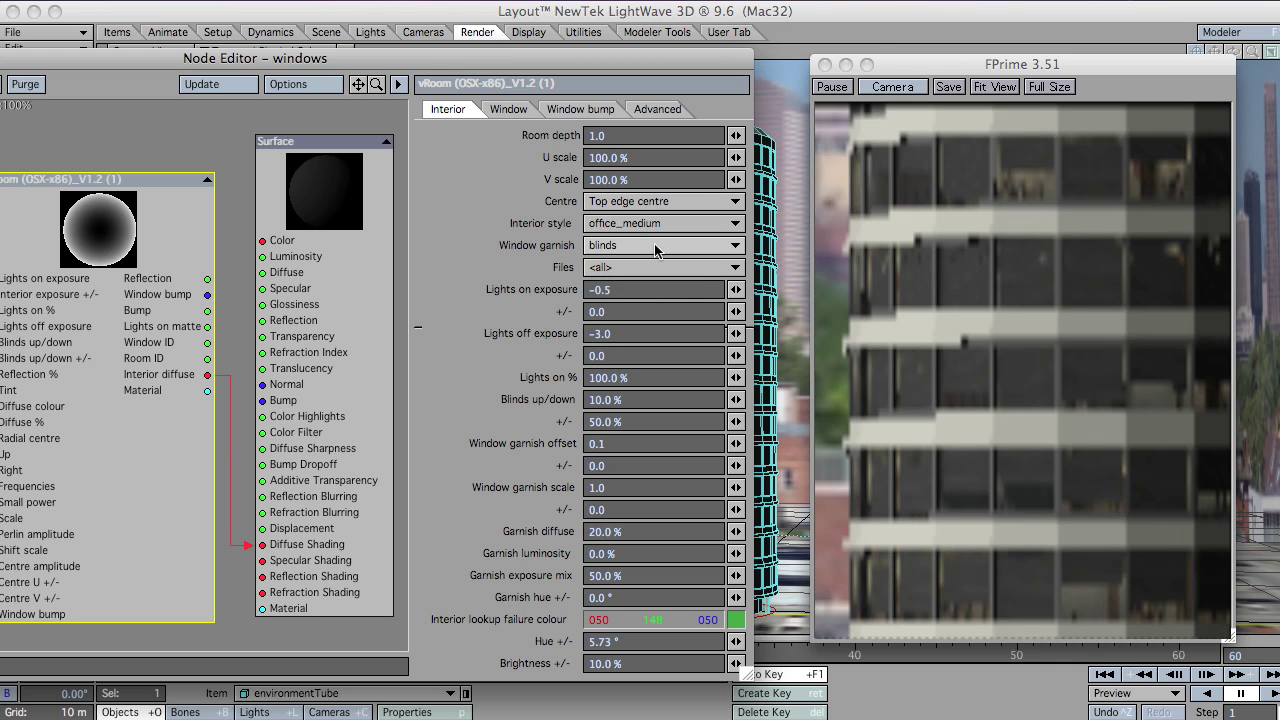
pyautogui.click(657, 250)
pyautogui.click(657, 245)
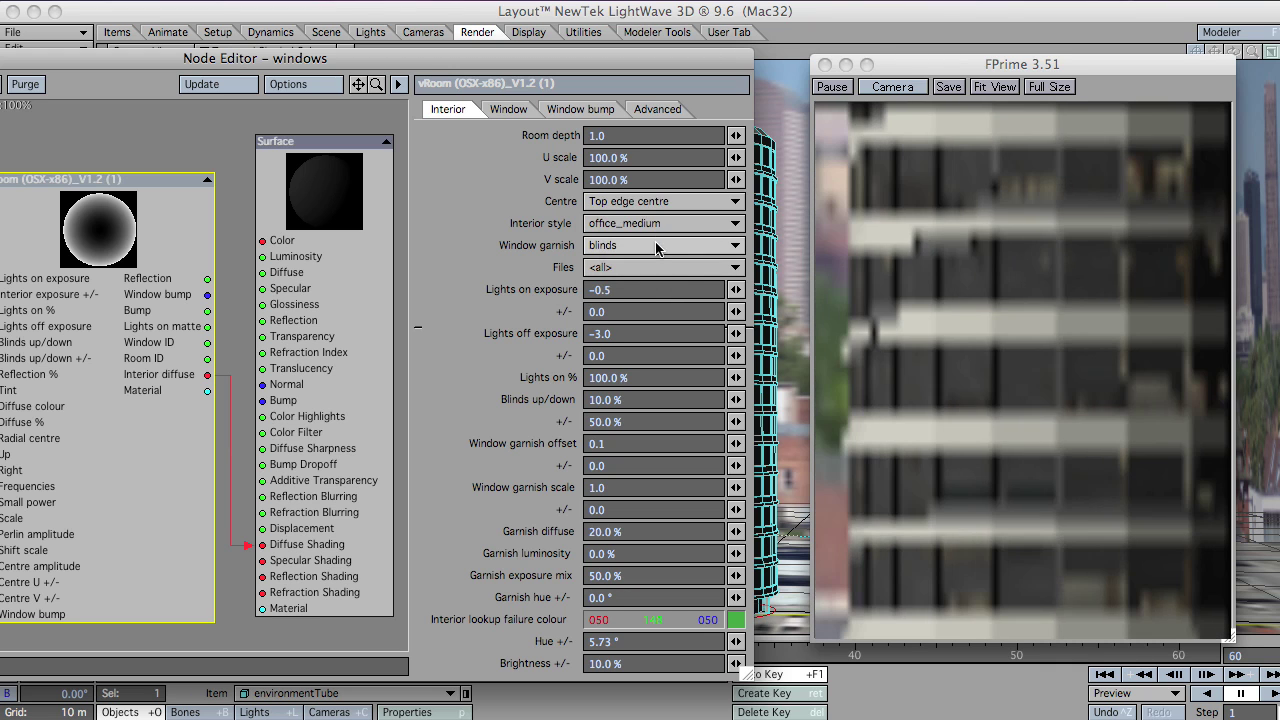
pyautogui.click(657, 245)
pyautogui.click(656, 240)
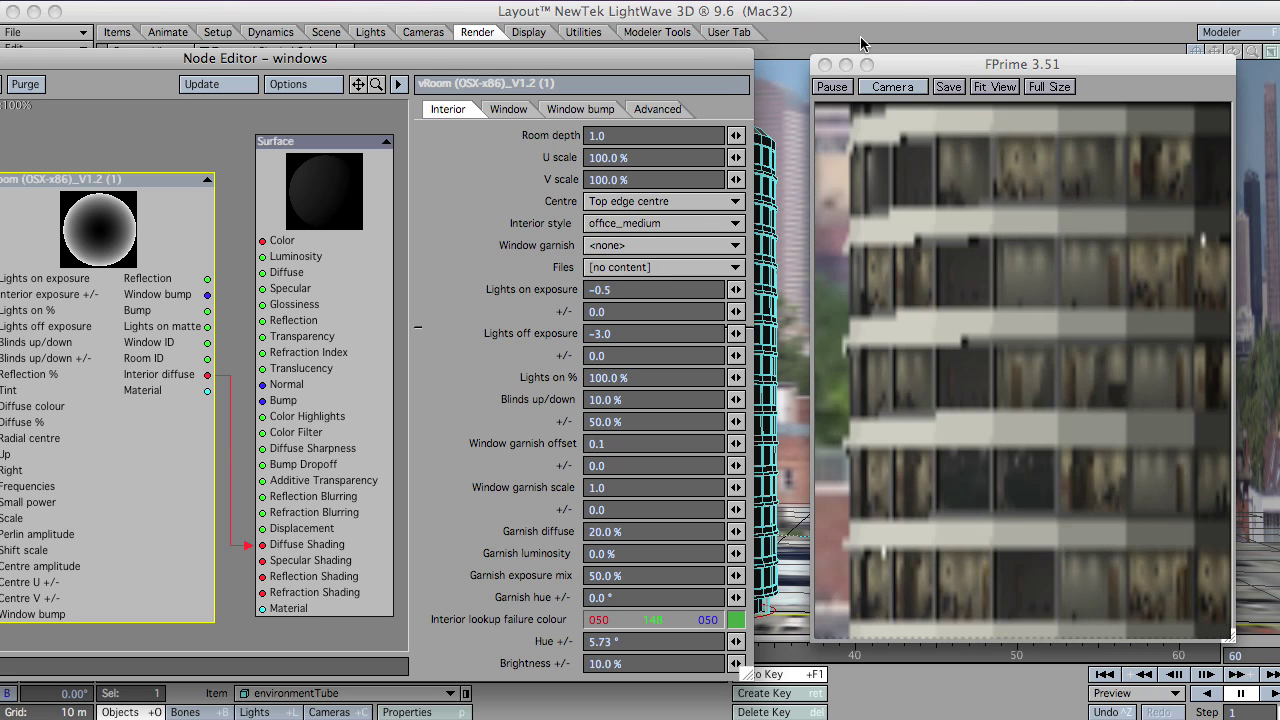
pyautogui.moveTo(734, 56); pyautogui.dragTo(794, 14)
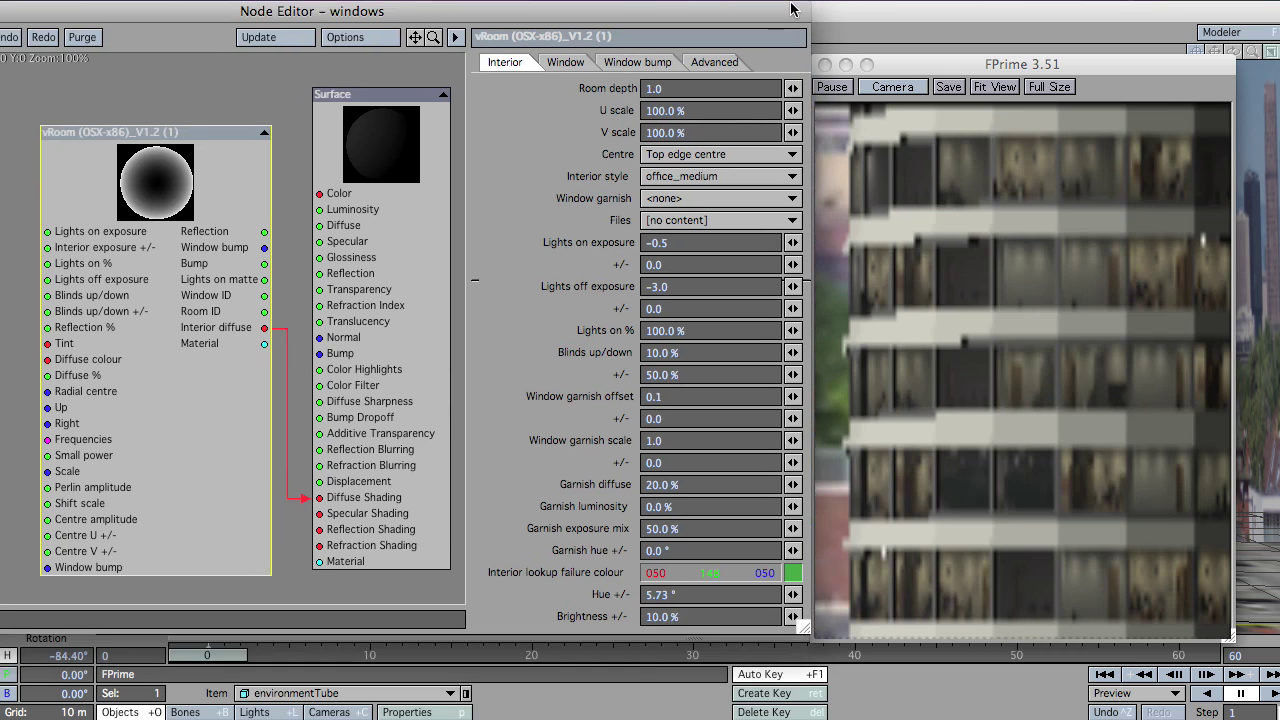
pyautogui.click(794, 14)
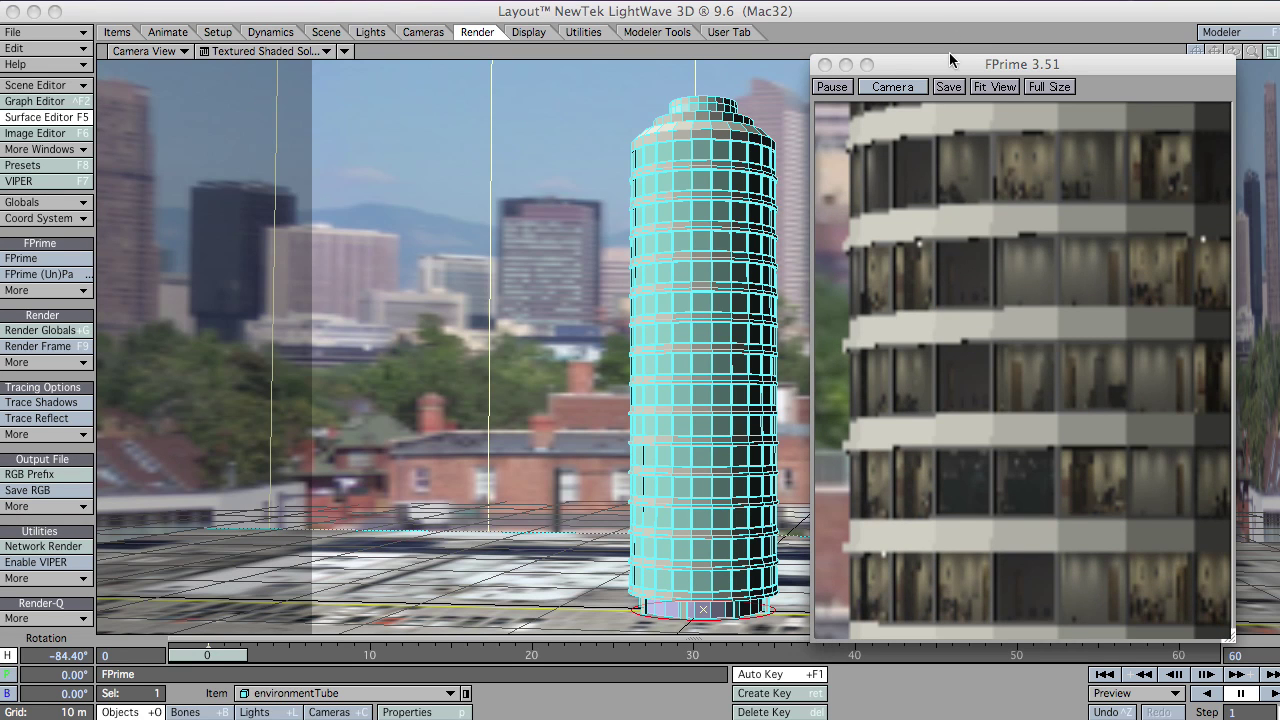
# Step: Move the FPrime preview left, then zoom and pan in on the facade's room interiors
pyautogui.moveTo(947, 70); pyautogui.dragTo(378, 51)
pyautogui.scroll(2, 491, 349)
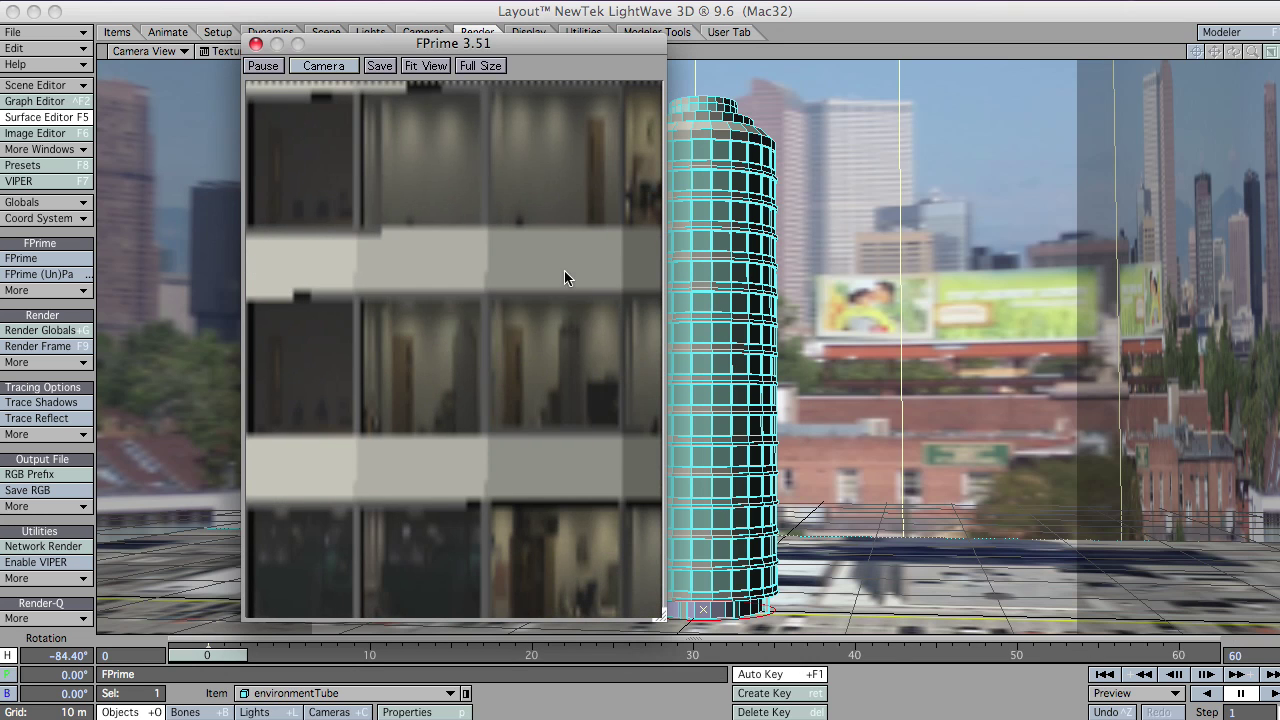
pyautogui.scroll(2, 555, 275)
pyautogui.scroll(2, 420, 303)
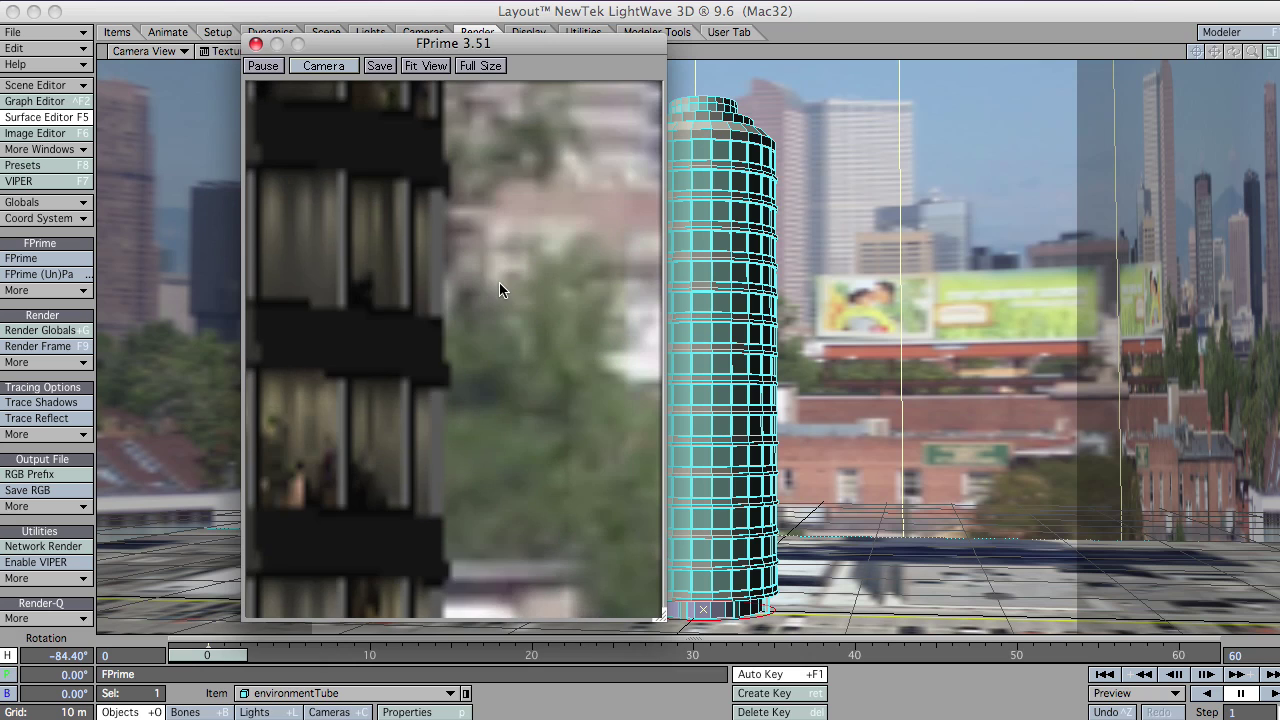
pyautogui.scroll(2, 577, 309)
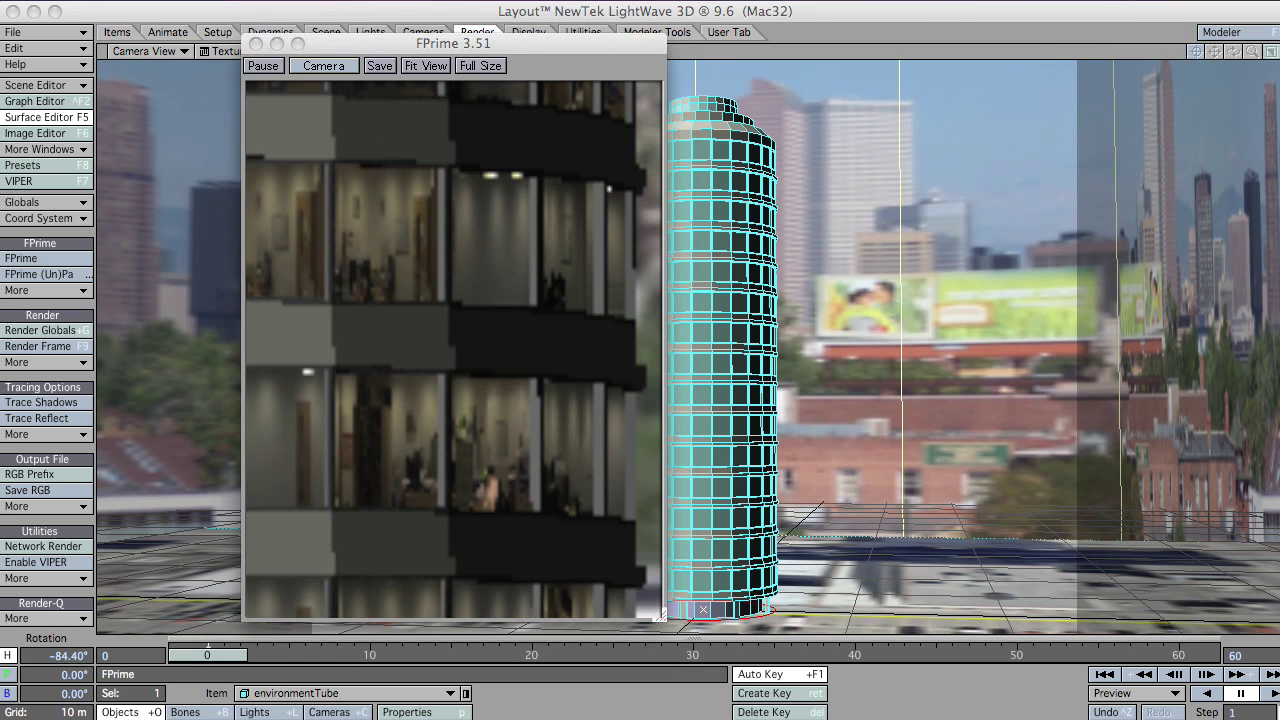
pyautogui.moveTo(585, 165); pyautogui.dragTo(244, 220)
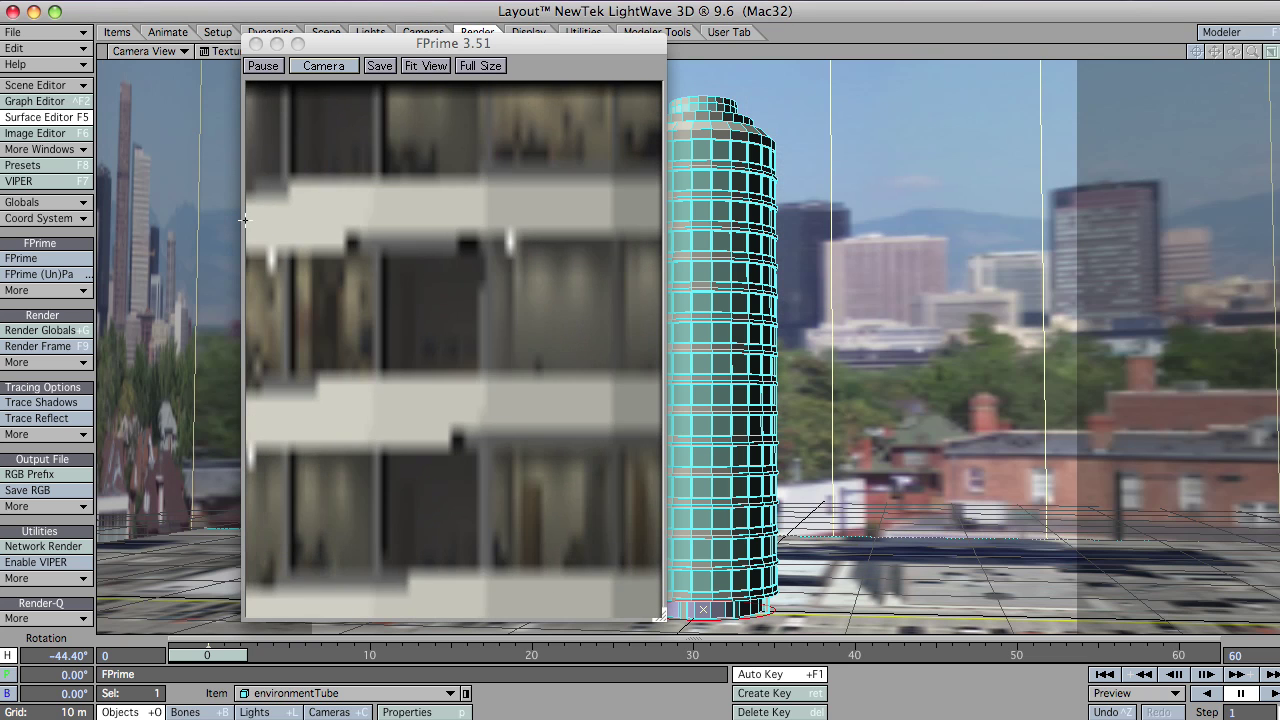
# Step: Pause FPrime, undo the camera heading back to -84.40°, and reposition the preview window
pyautogui.click(263, 66)
pyautogui.hotkey('ctrl', 'z')
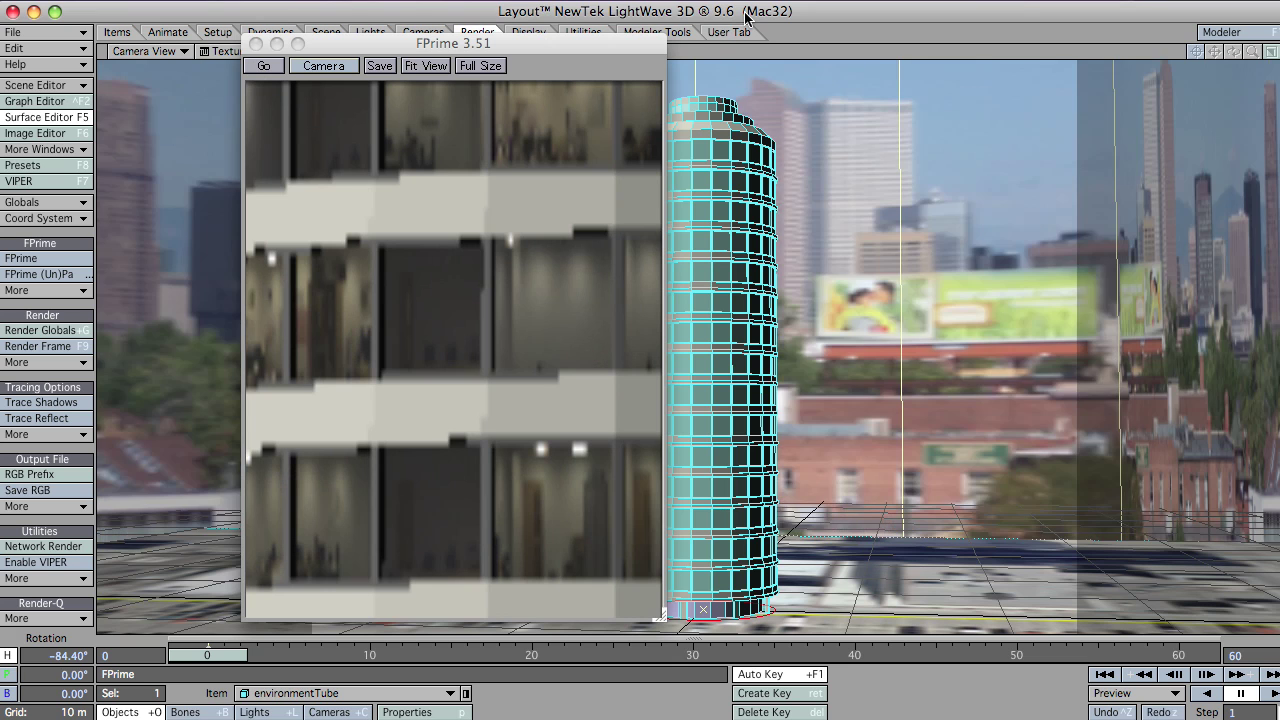
pyautogui.moveTo(411, 44); pyautogui.dragTo(333, 44)
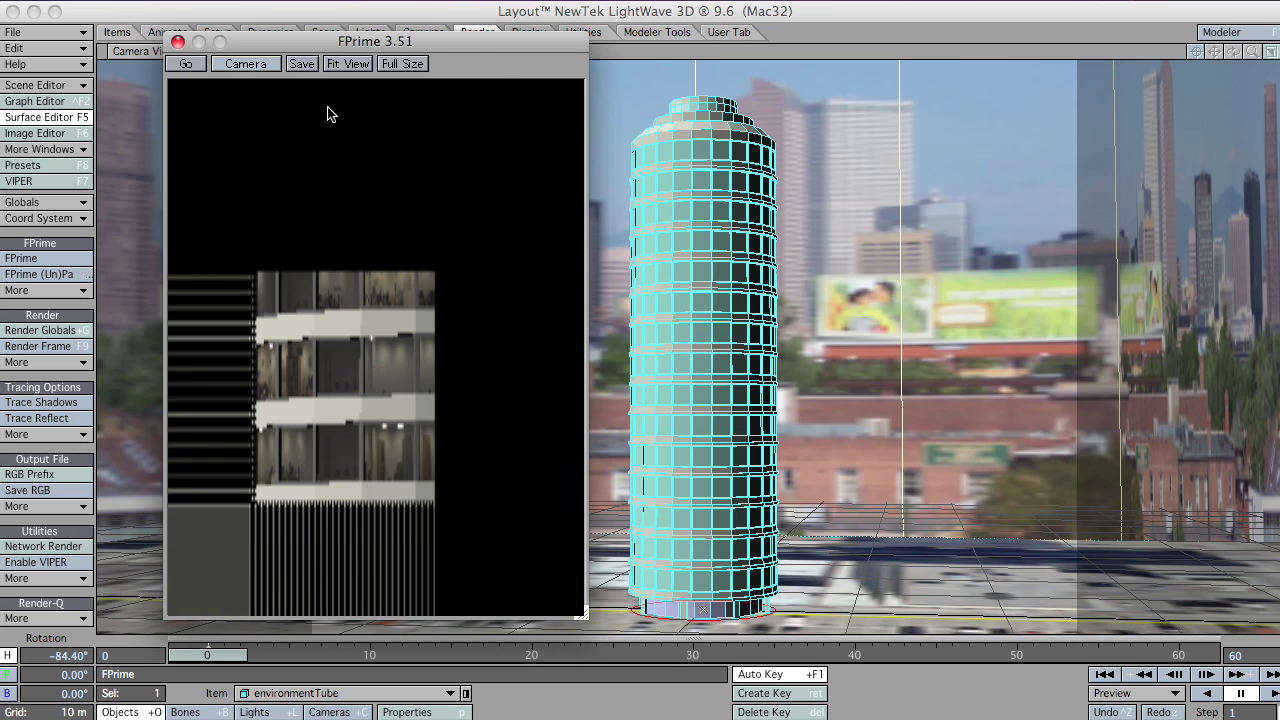
# Step: Resume FPrime, aim the camera up at the tower (pitch -37.60°), and reopen vRoom's Advanced settings
pyautogui.click(185, 63)
pyautogui.moveTo(300, 41); pyautogui.dragTo(248, 72)
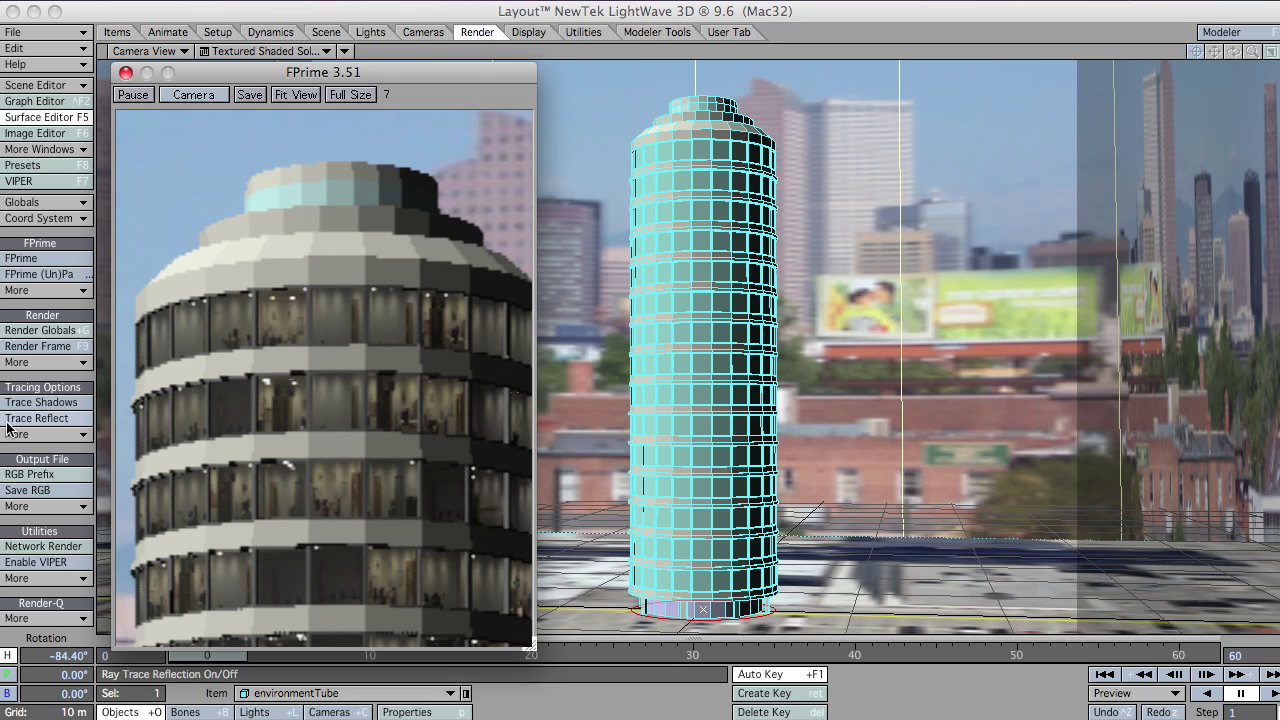
pyautogui.click(622, 18)
pyautogui.hotkey('shift', 'c')
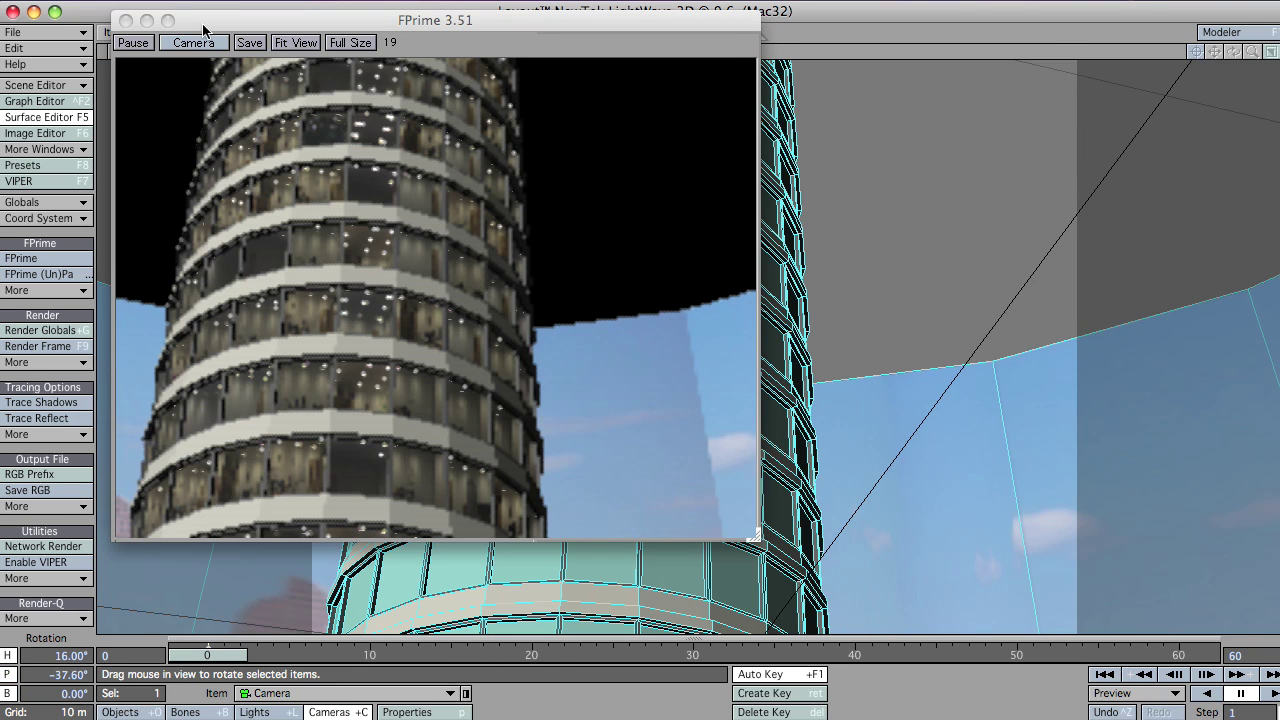
pyautogui.moveTo(200, 24); pyautogui.dragTo(207, 42)
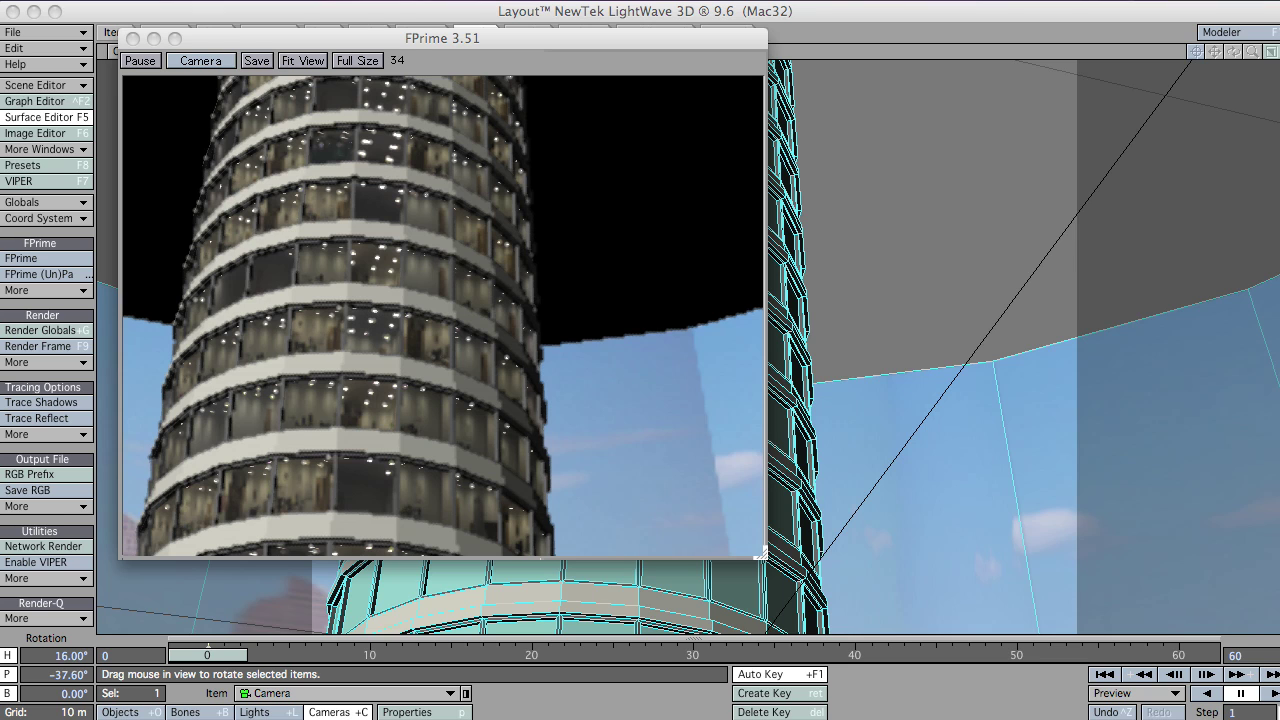
pyautogui.click(430, 719)
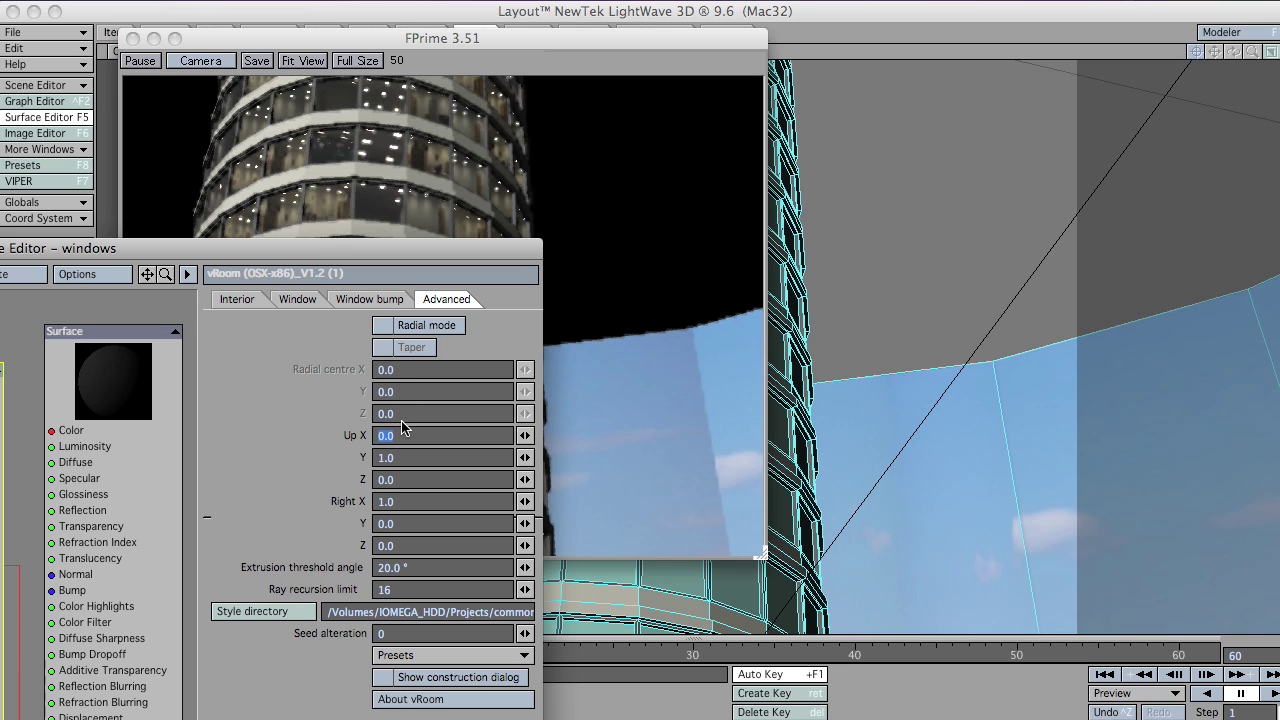
# Step: Check vRoom's Up Y value of 1.0, then dock the Node Editor low and bring FPrime forward
pyautogui.moveTo(317, 243); pyautogui.dragTo(148, 130)
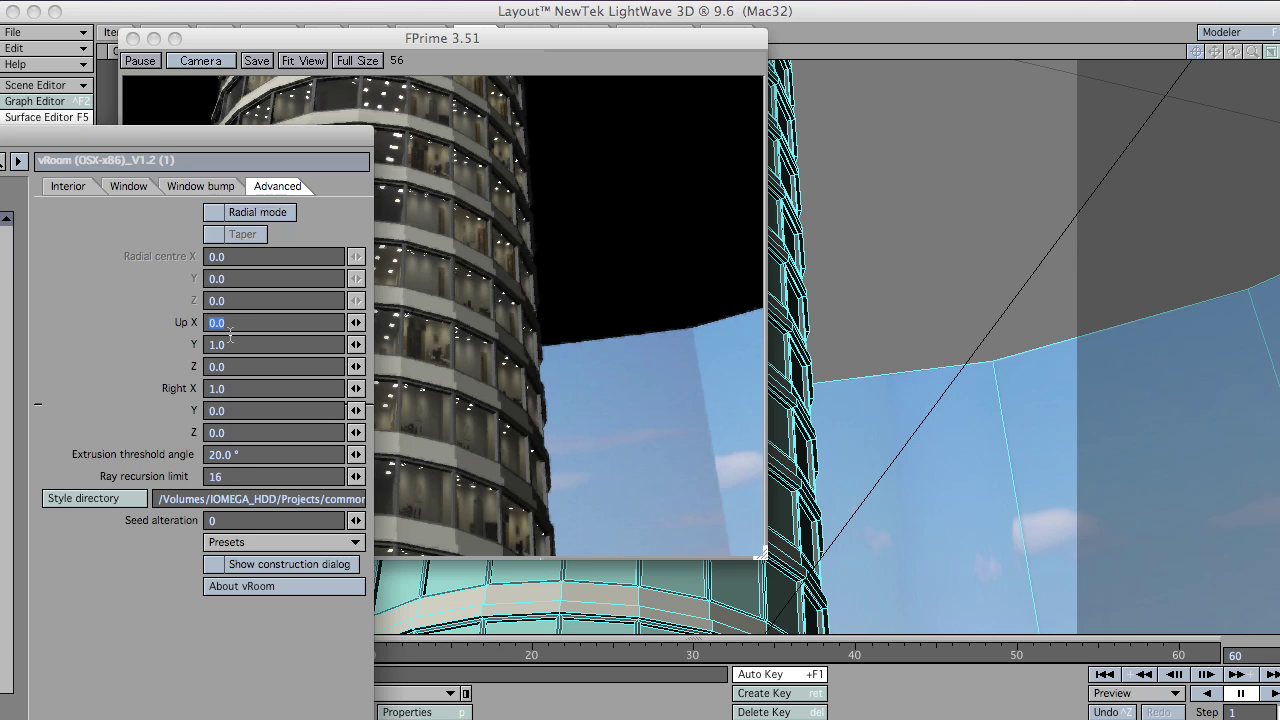
pyautogui.moveTo(243, 140); pyautogui.dragTo(360, 652)
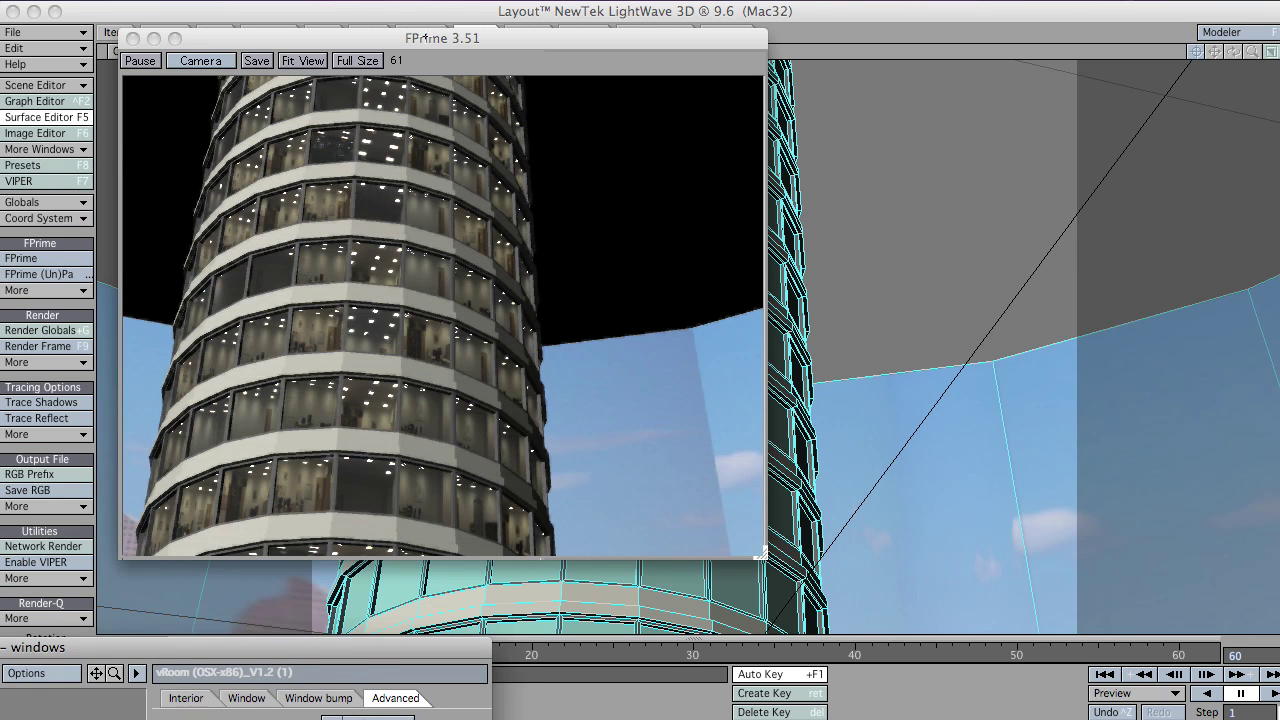
pyautogui.click(425, 37)
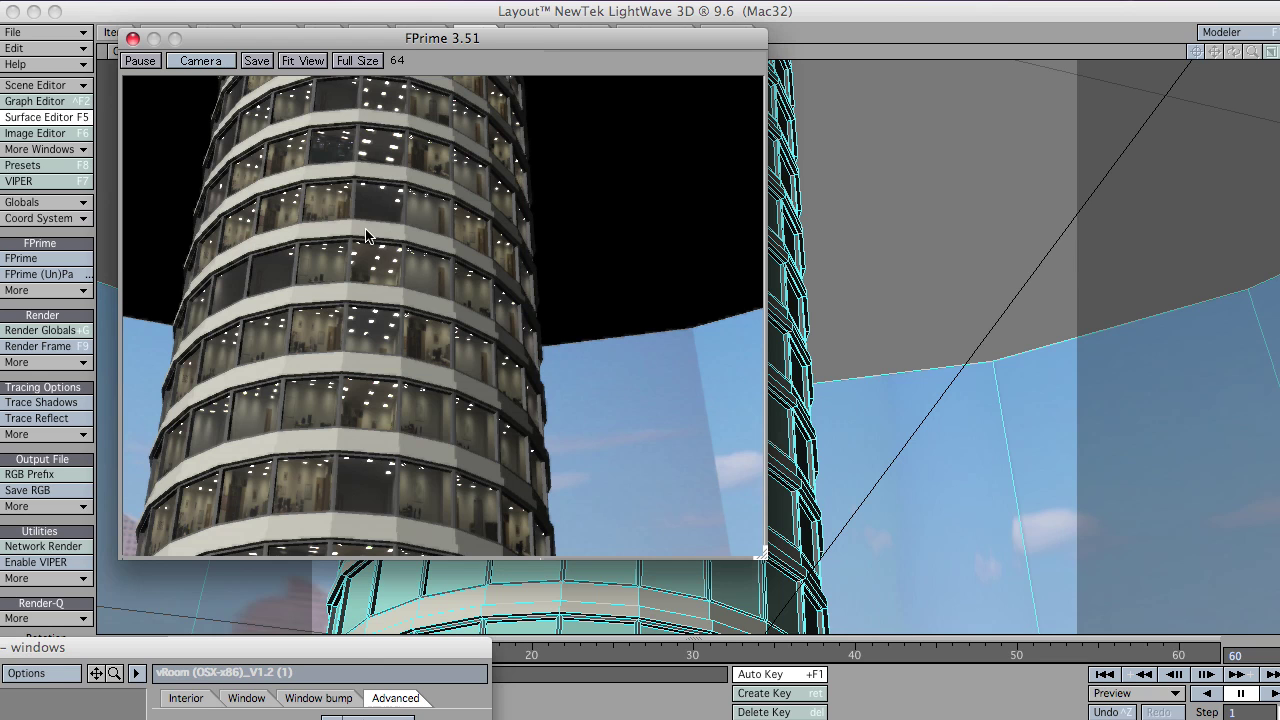
pyautogui.moveTo(332, 651); pyautogui.dragTo(329, 391)
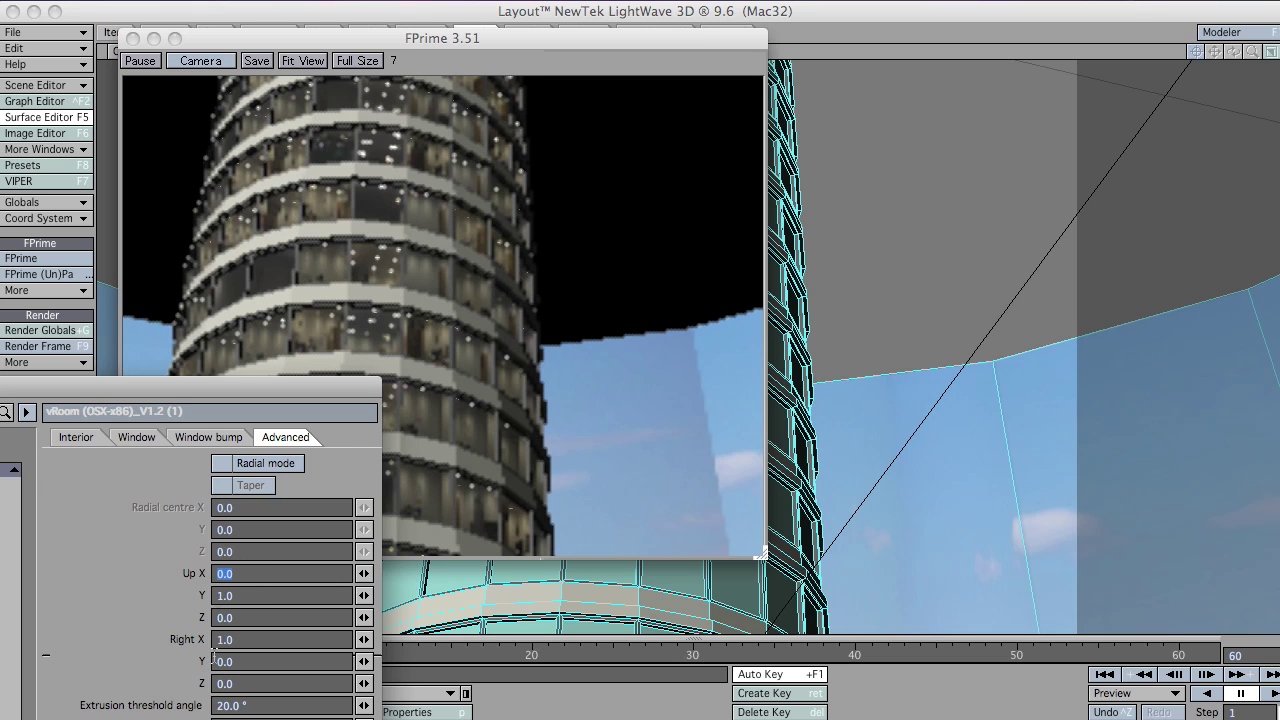
pyautogui.click(285, 594)
pyautogui.moveTo(285, 380); pyautogui.dragTo(523, 614)
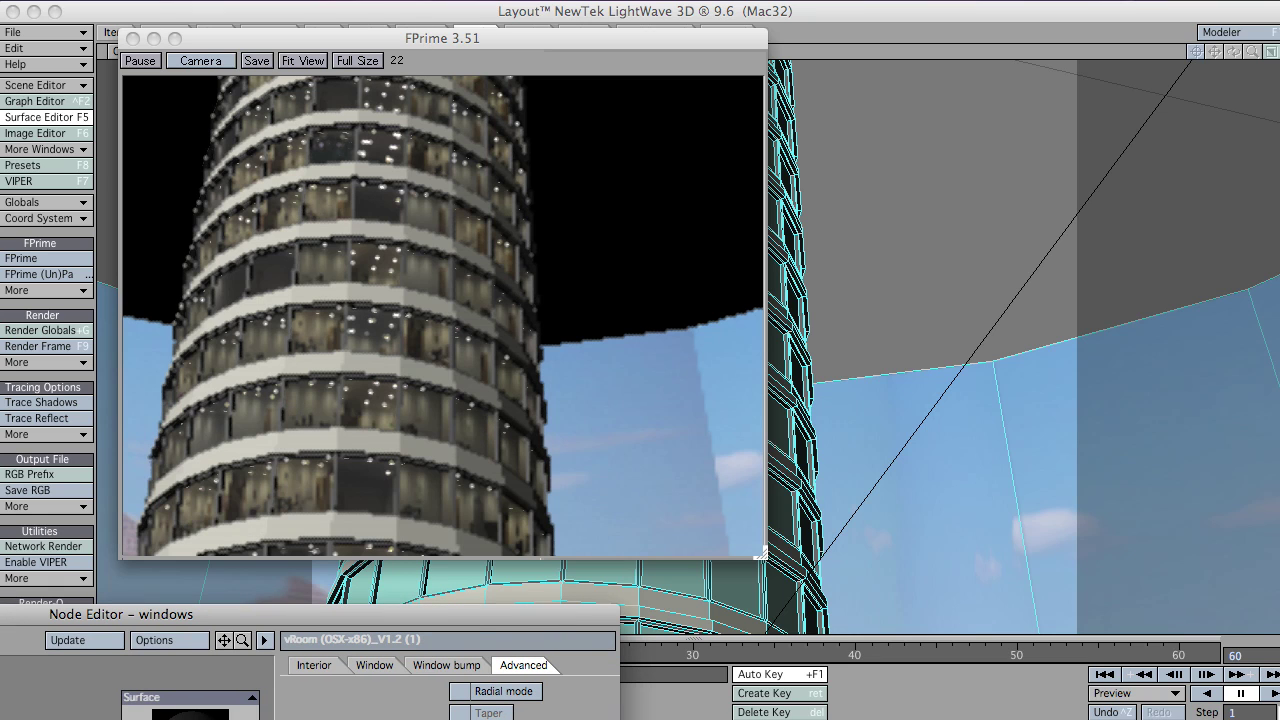
pyautogui.moveTo(368, 28); pyautogui.dragTo(378, 27)
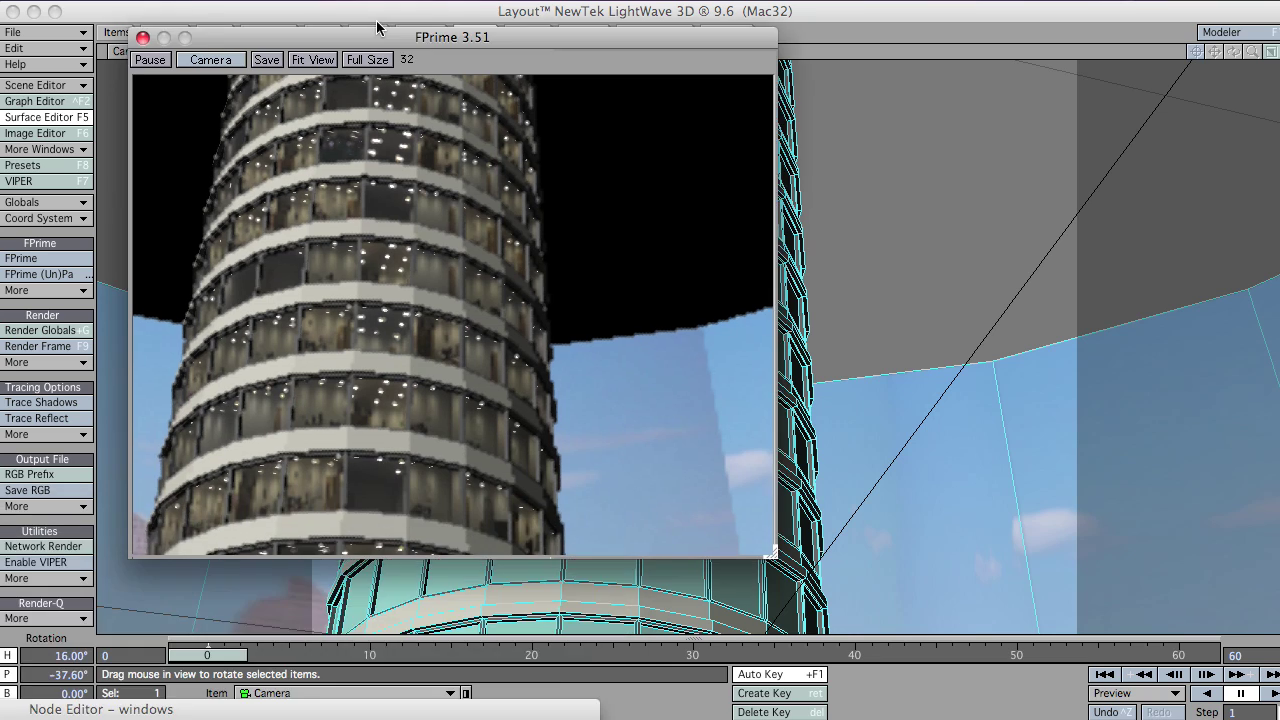
# Step: Pause FPrime, make sure vRoom's Radial mode is on, and resume the render
pyautogui.click(158, 61)
pyautogui.moveTo(347, 717); pyautogui.dragTo(387, 236)
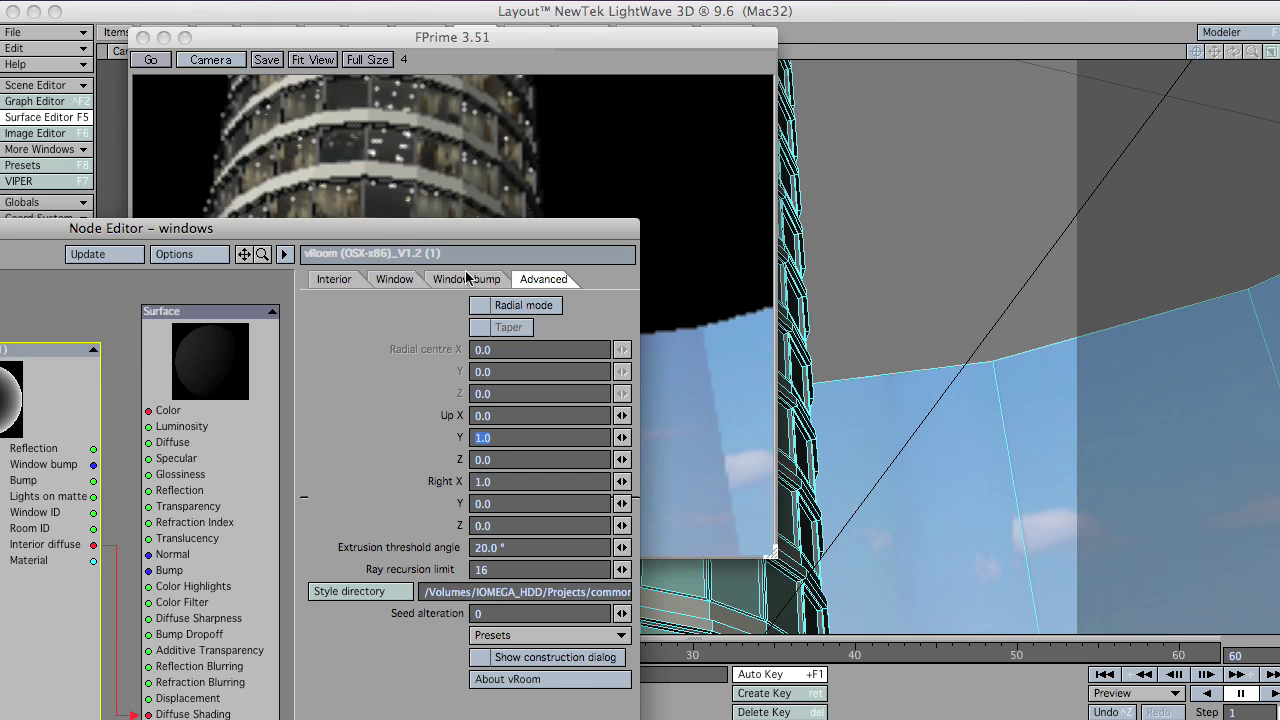
pyautogui.click(480, 307)
pyautogui.click(480, 307)
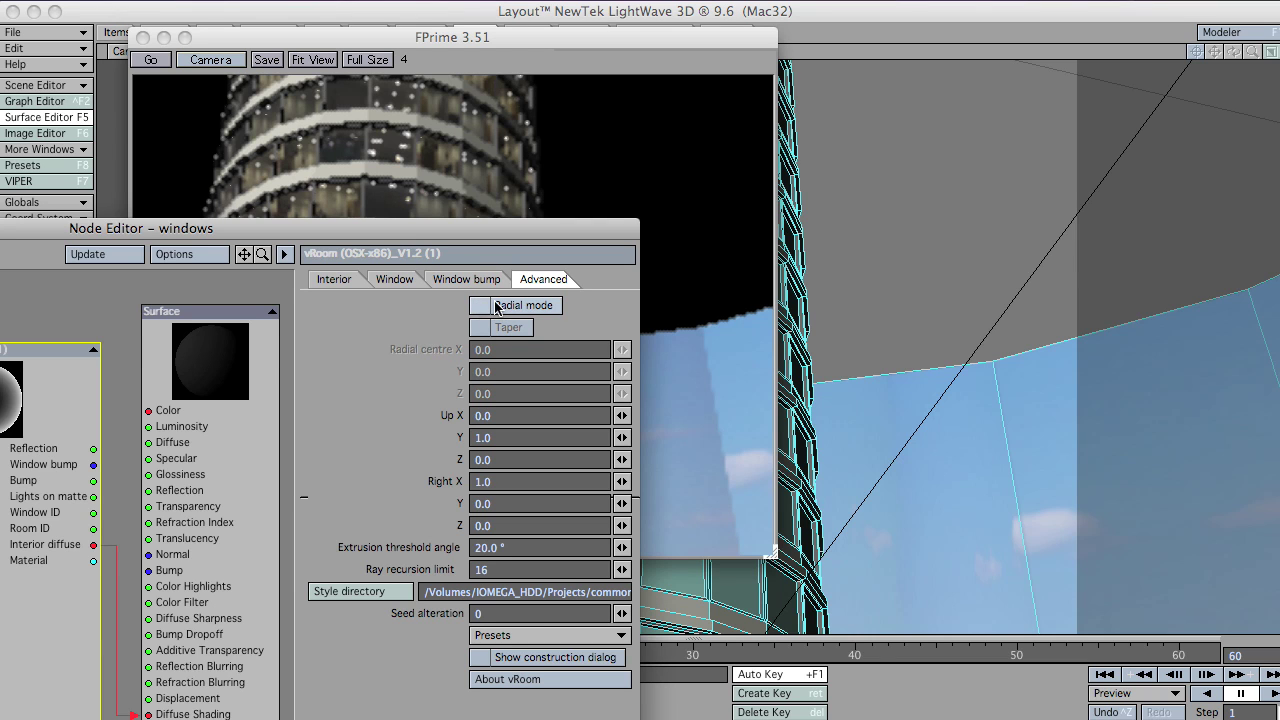
pyautogui.click(496, 307)
pyautogui.moveTo(460, 231); pyautogui.dragTo(597, 539)
pyautogui.click(150, 60)
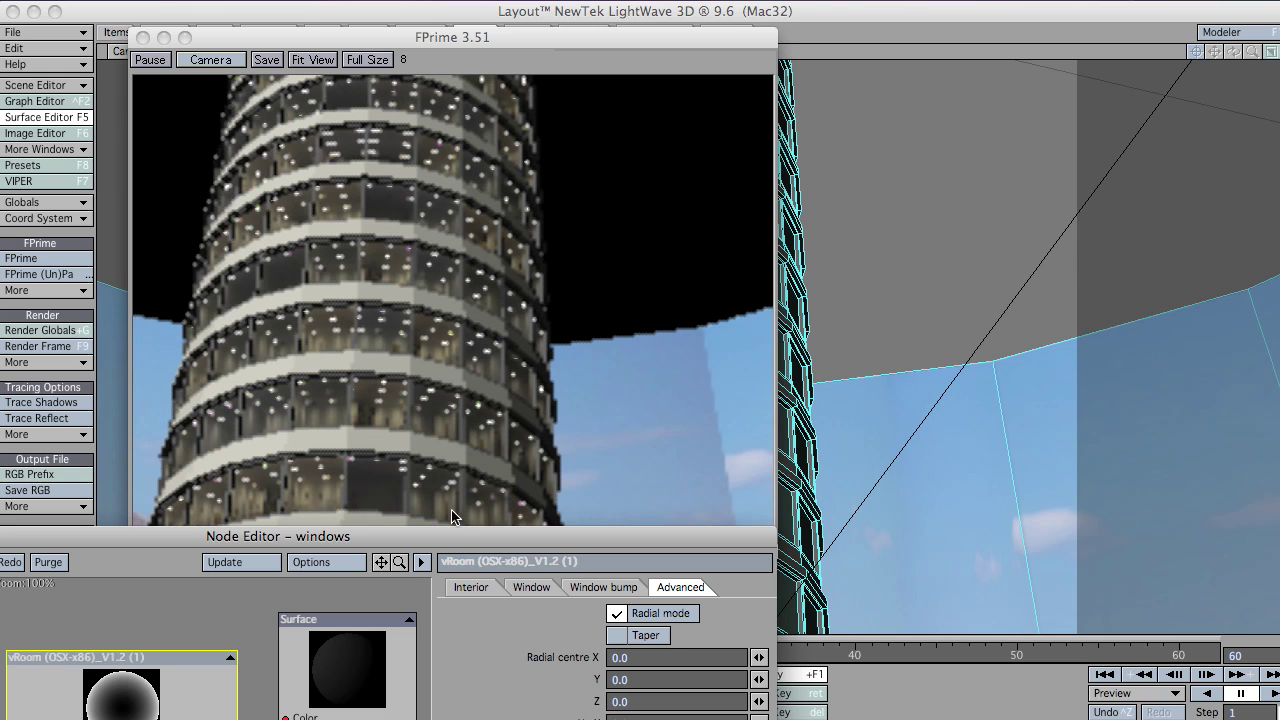
# Step: Check the radial centre at 0,0,0 and move the vRoom settings off the preview
pyautogui.moveTo(453, 541); pyautogui.dragTo(0, 150)
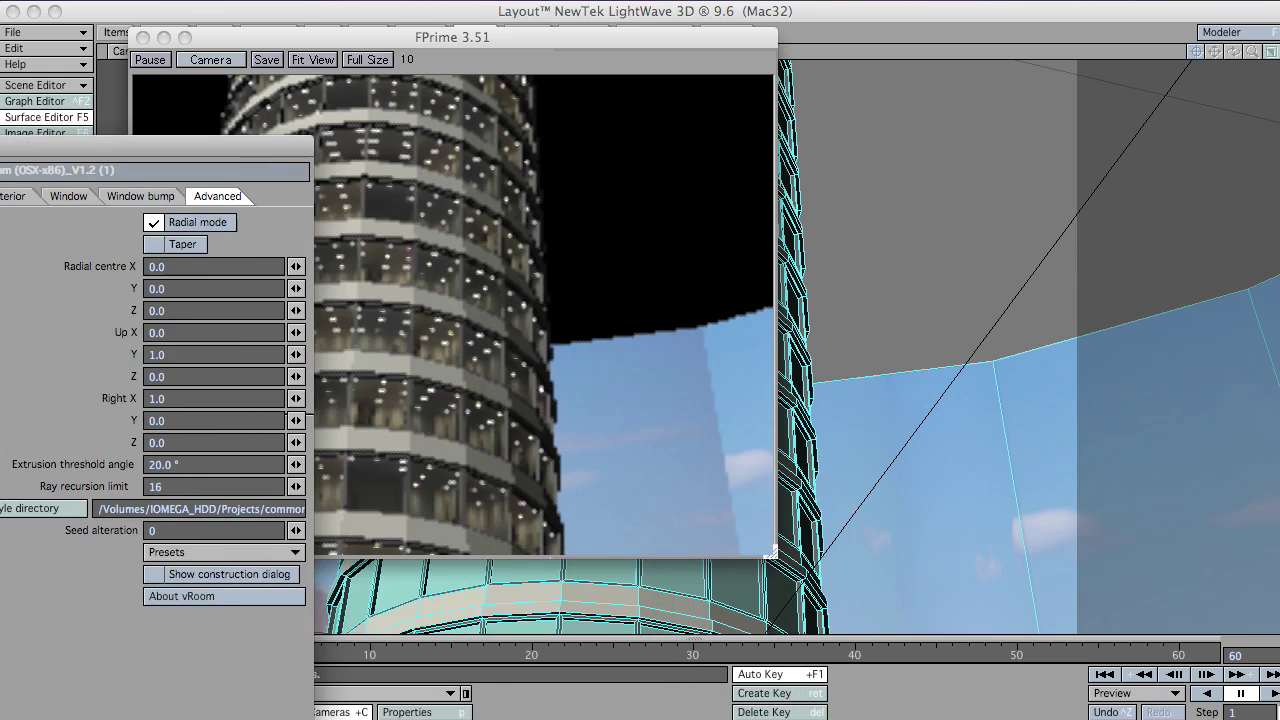
pyautogui.click(170, 268)
pyautogui.moveTo(136, 150); pyautogui.dragTo(246, 150)
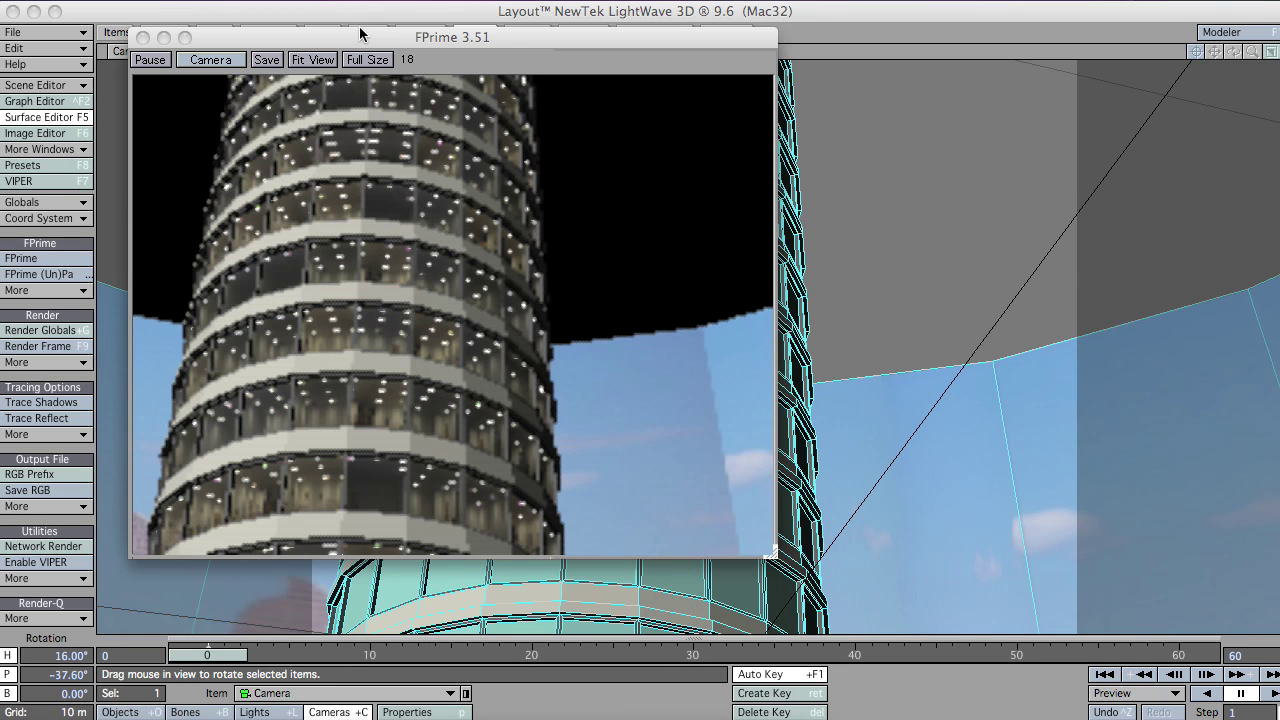
# Step: Show vRoom's Interior tab and arrange the Node Editor and FPrime windows so both are visible
pyautogui.moveTo(358, 38); pyautogui.dragTo(298, 66)
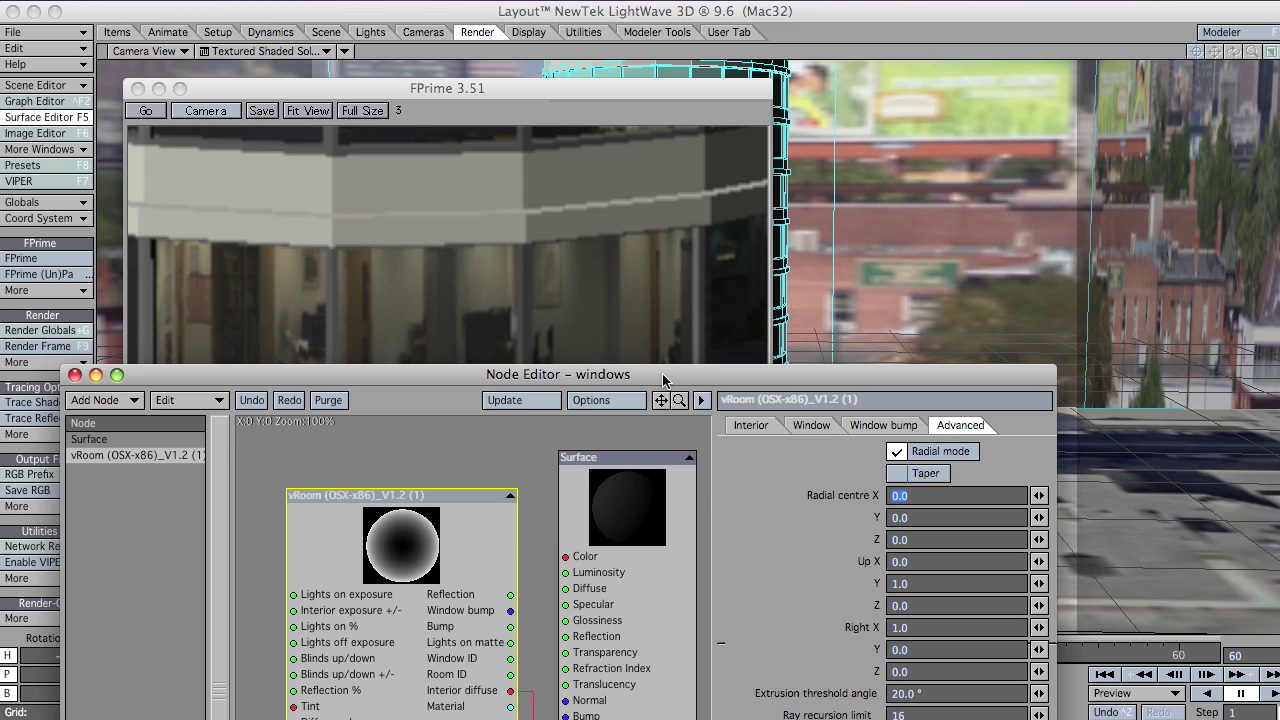
pyautogui.click(764, 430)
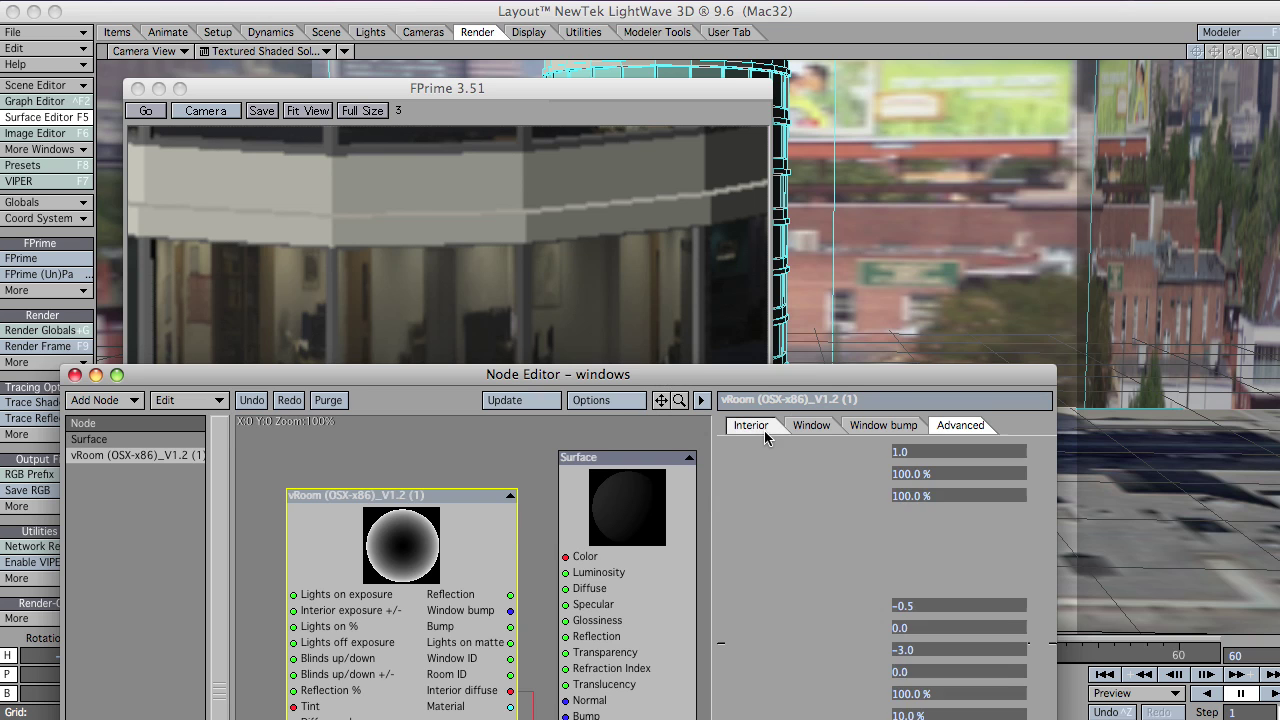
pyautogui.moveTo(744, 370); pyautogui.dragTo(464, 195)
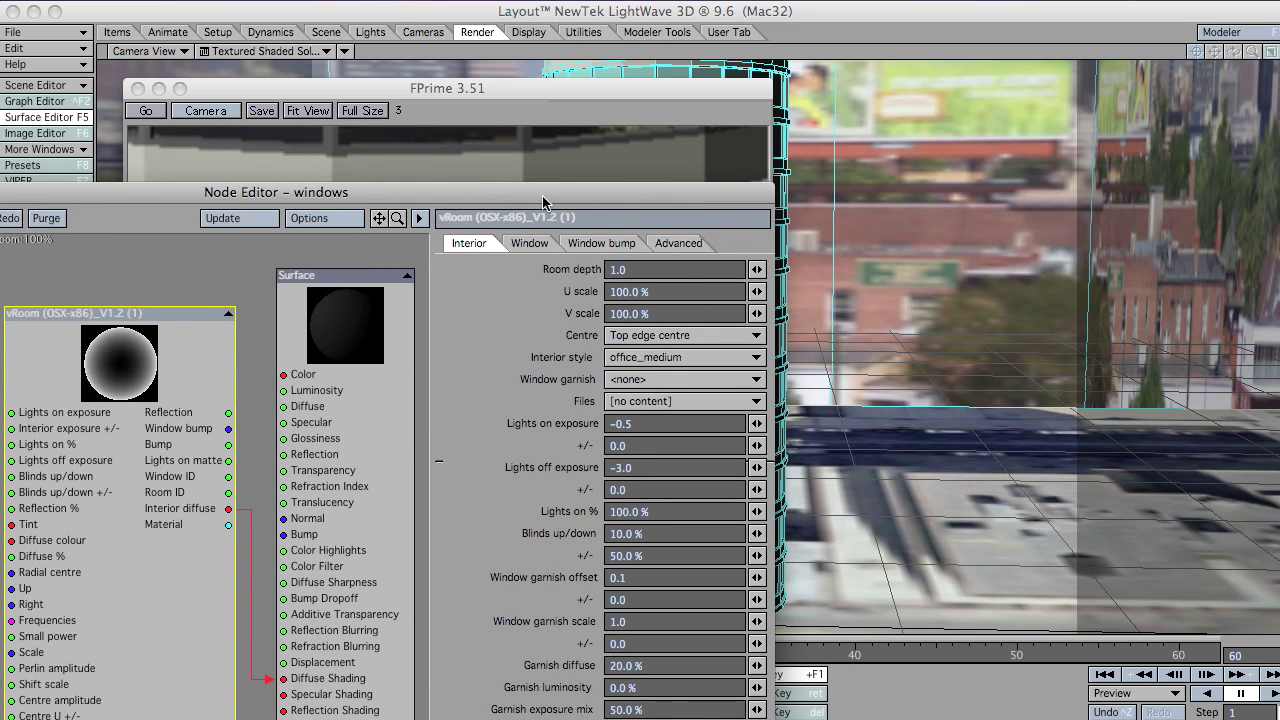
pyautogui.moveTo(543, 203); pyautogui.dragTo(419, 533)
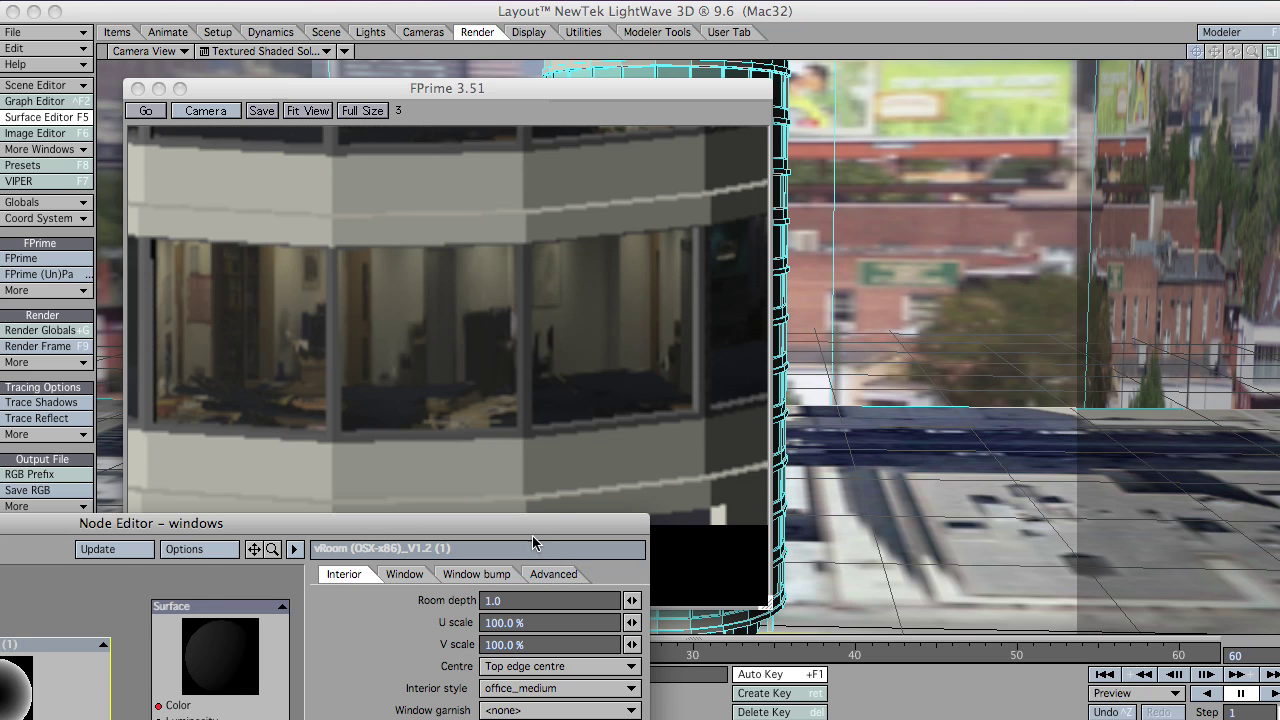
pyautogui.moveTo(534, 539); pyautogui.dragTo(521, 504)
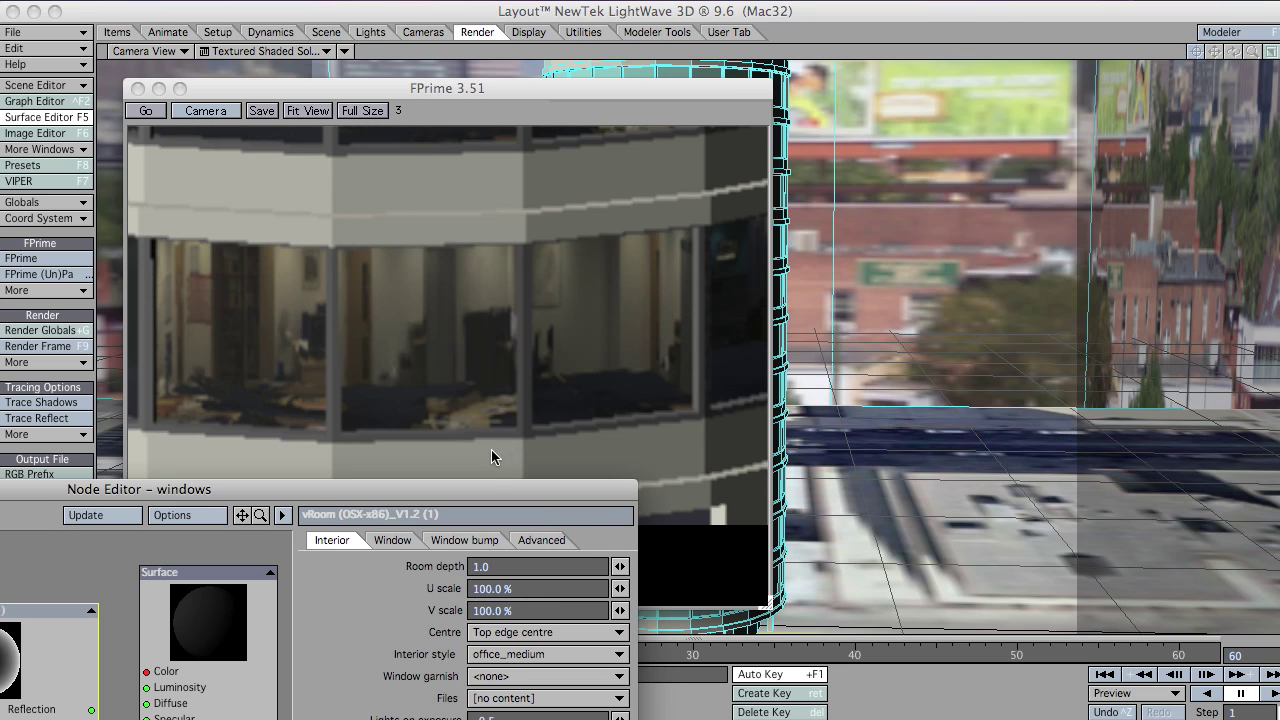
pyautogui.moveTo(491, 494); pyautogui.dragTo(415, 470)
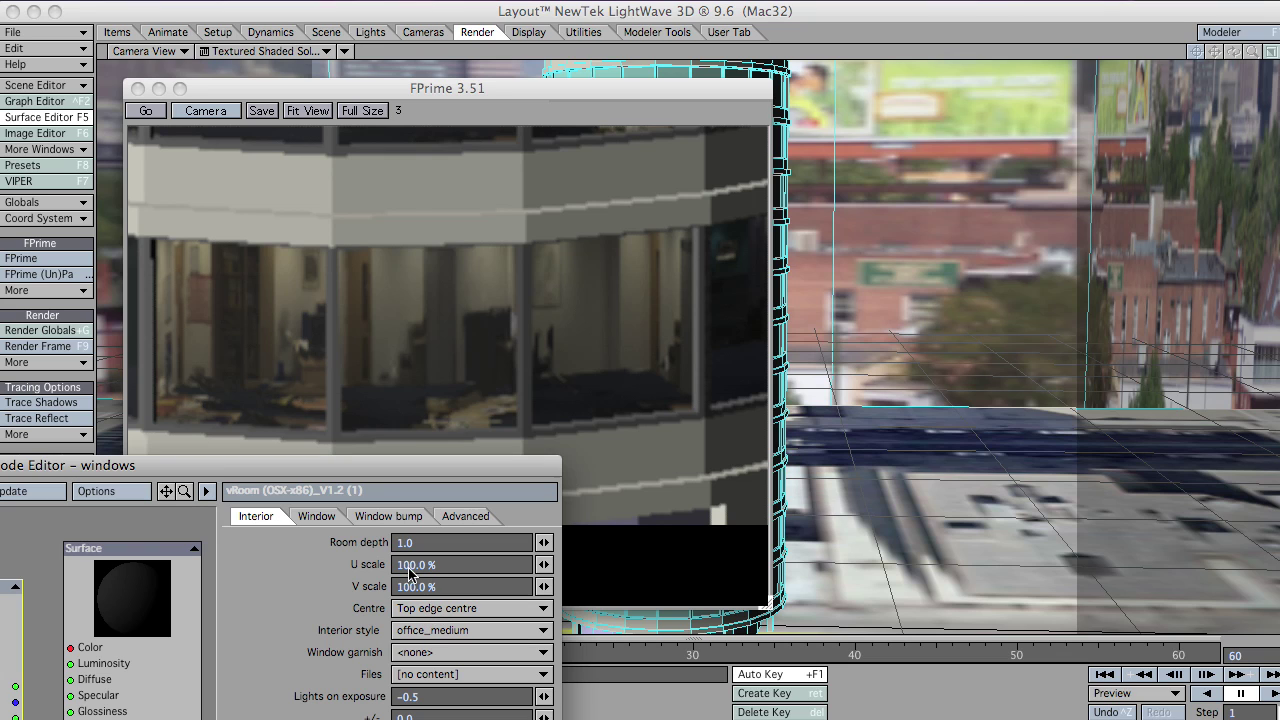
pyautogui.click(449, 566)
pyautogui.click(475, 587)
pyautogui.moveTo(476, 471); pyautogui.dragTo(431, 329)
pyautogui.click(447, 468)
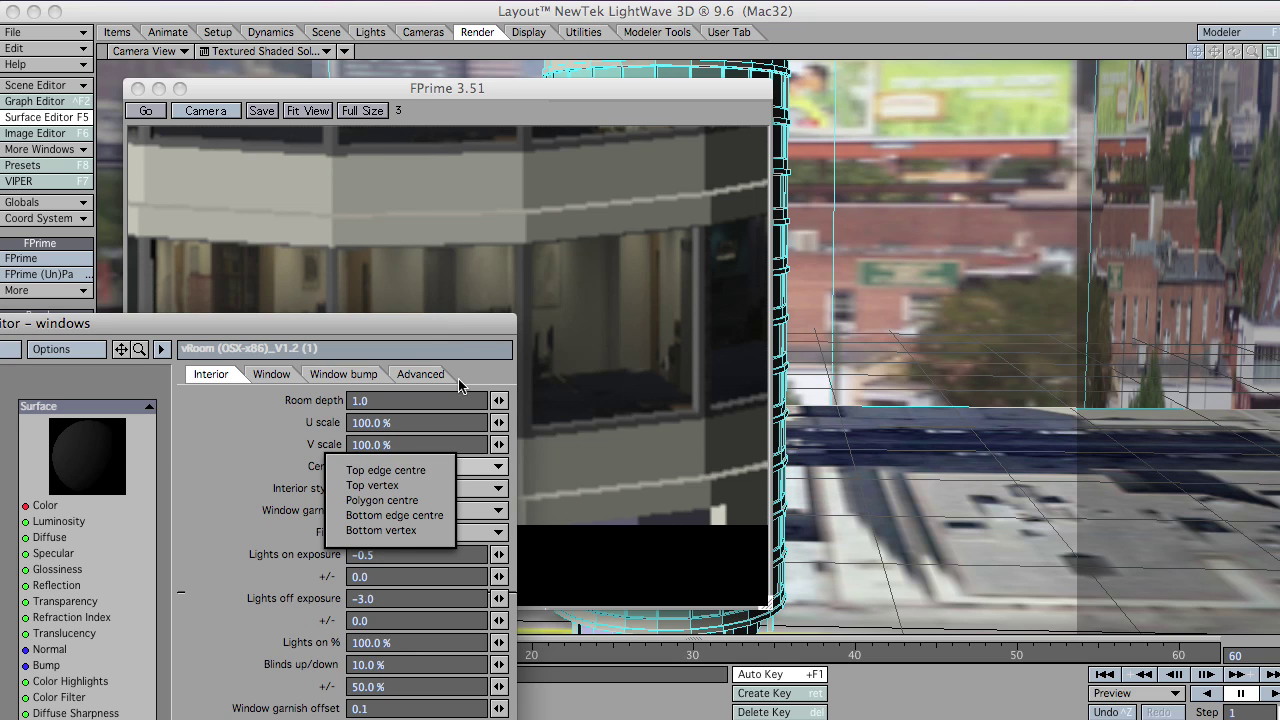
pyautogui.click(478, 326)
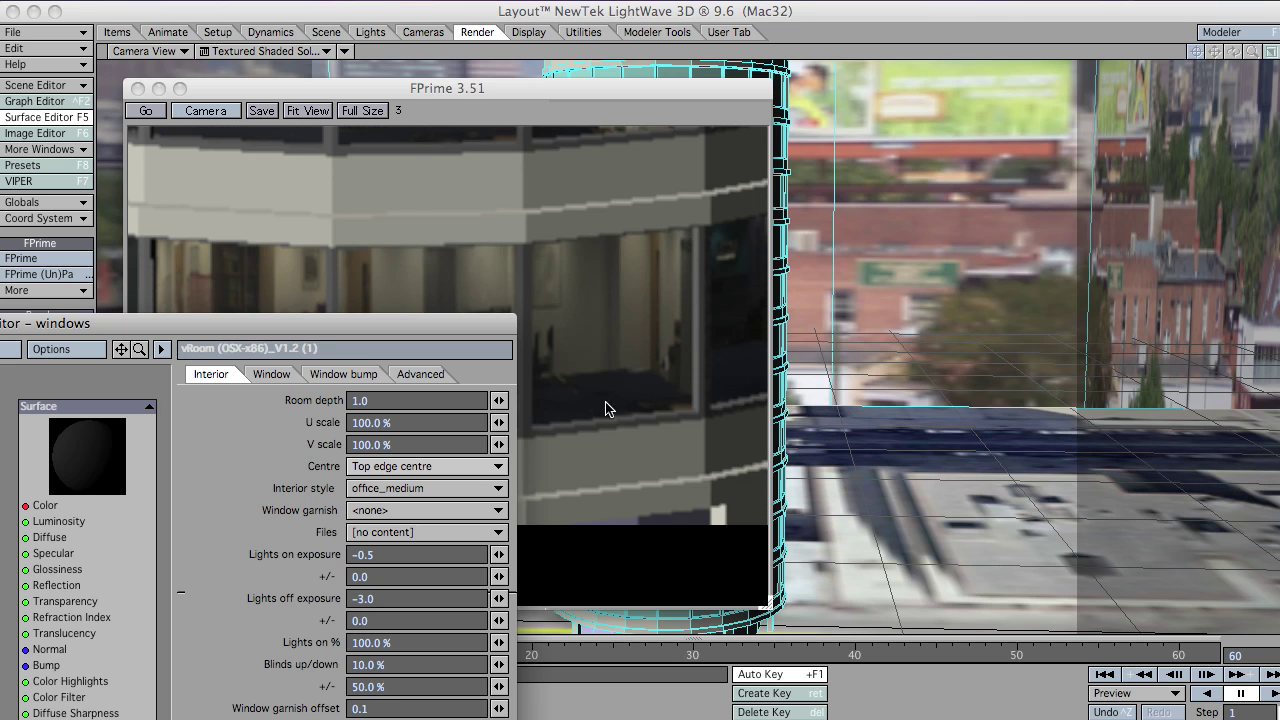
pyautogui.click(416, 445)
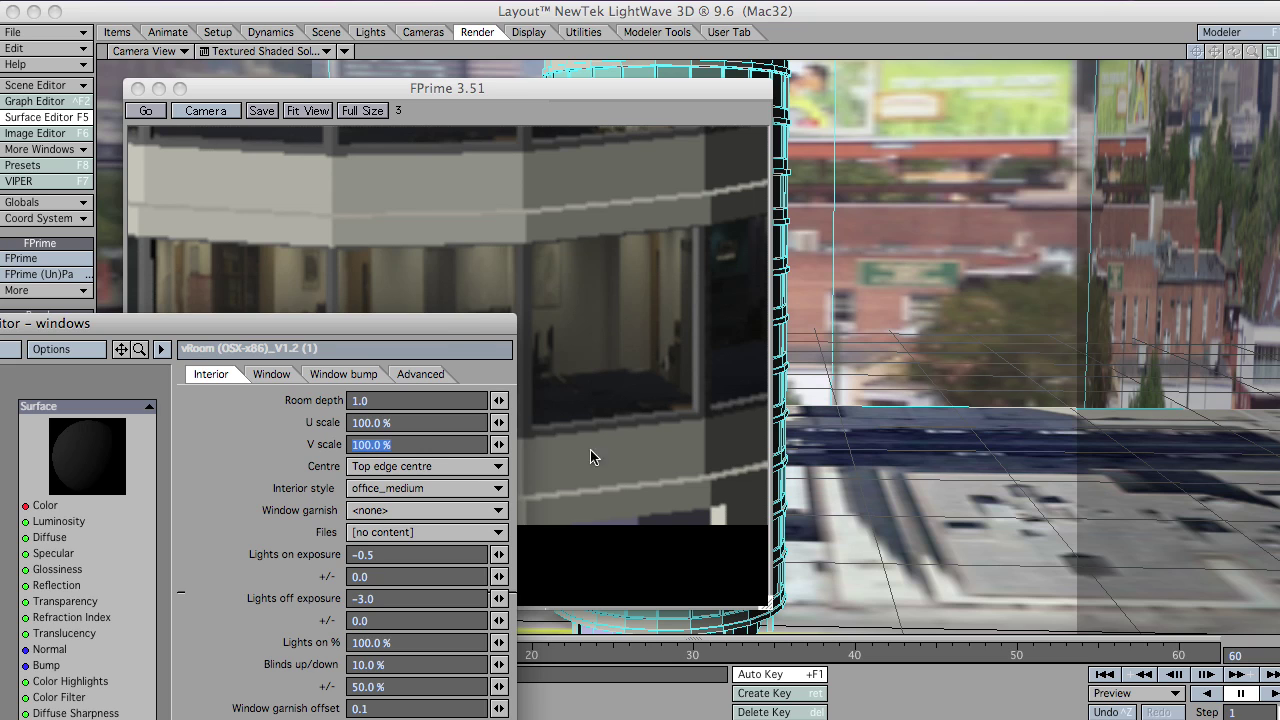
pyautogui.click(414, 466)
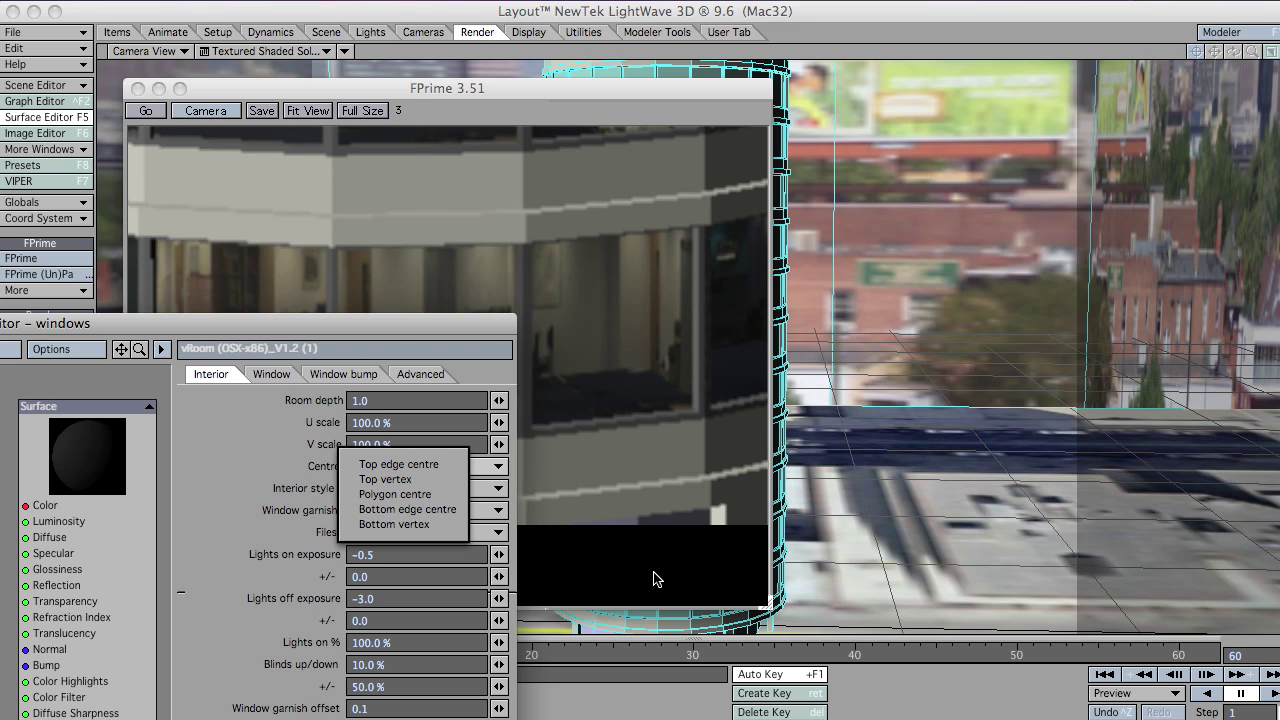
pyautogui.click(323, 323)
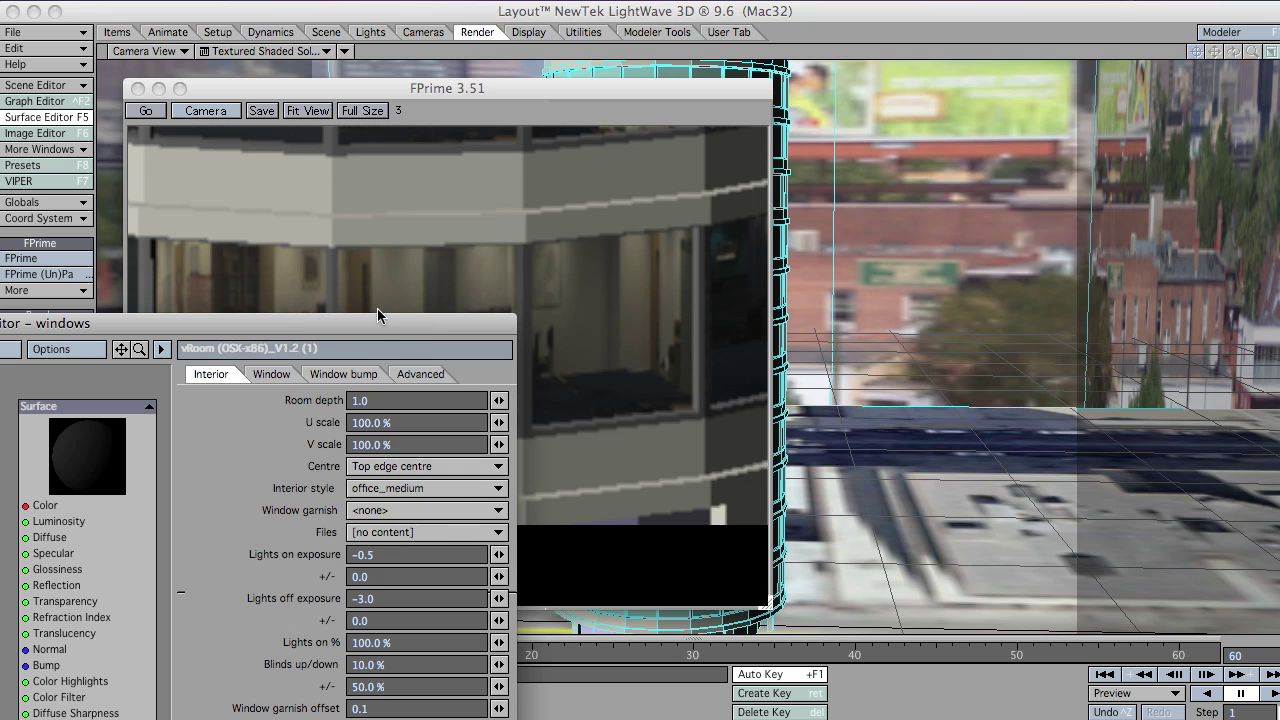
# Step: Set the vRoom V scale to 130.0% and start the FPrime render
pyautogui.moveTo(370, 322); pyautogui.dragTo(556, 472)
pyautogui.click(405, 489)
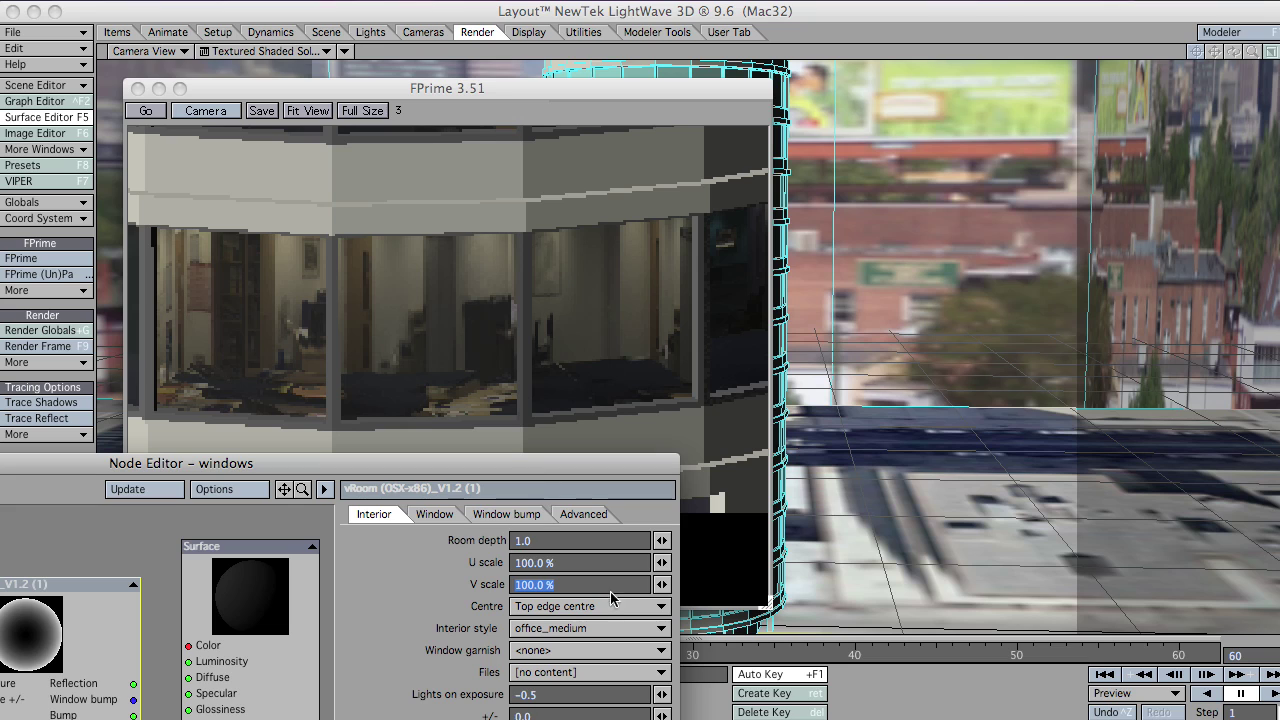
pyautogui.write('130')
pyautogui.press('Tab')
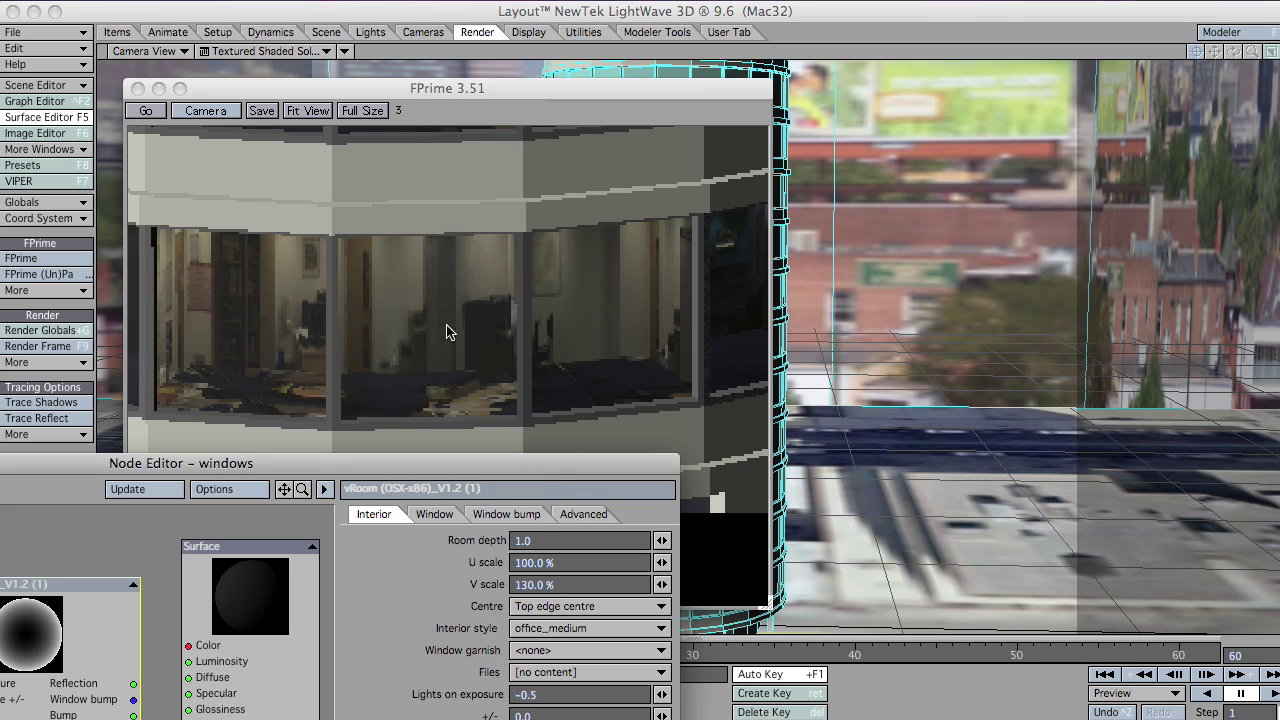
pyautogui.click(145, 111)
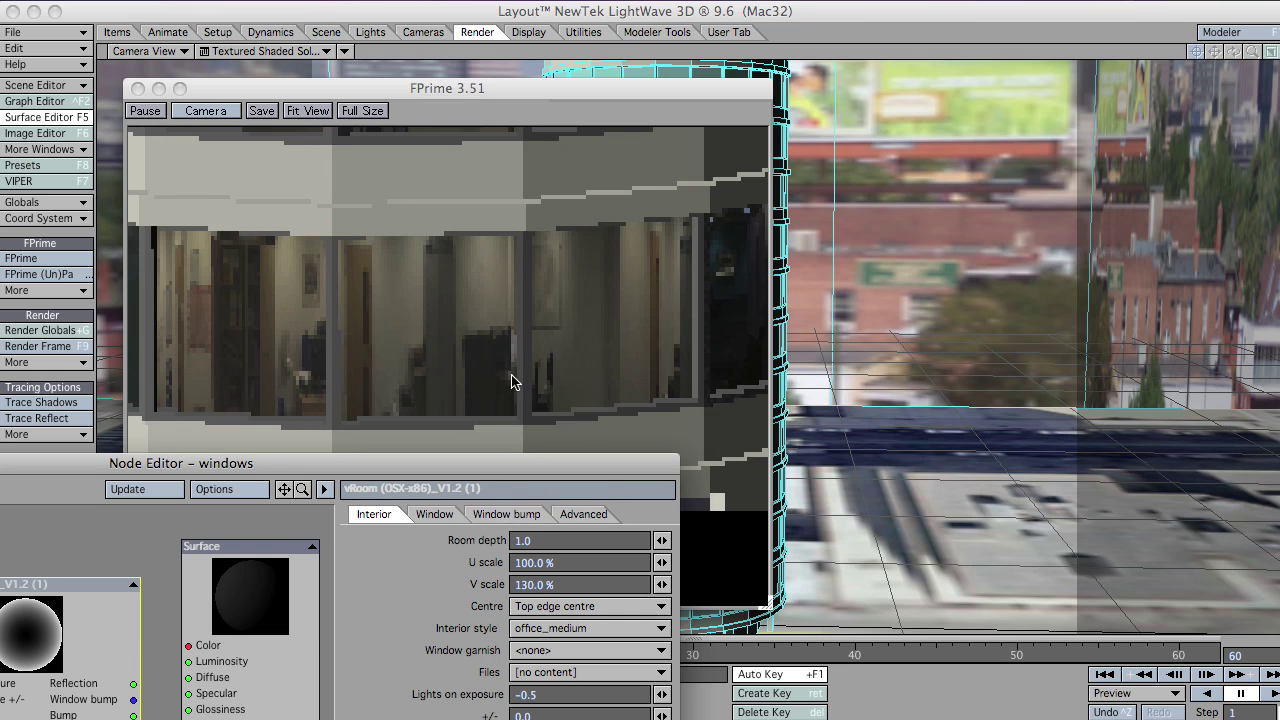
# Step: Apply the node settings and restart the FPrime preview render
pyautogui.moveTo(529, 471); pyautogui.dragTo(524, 471)
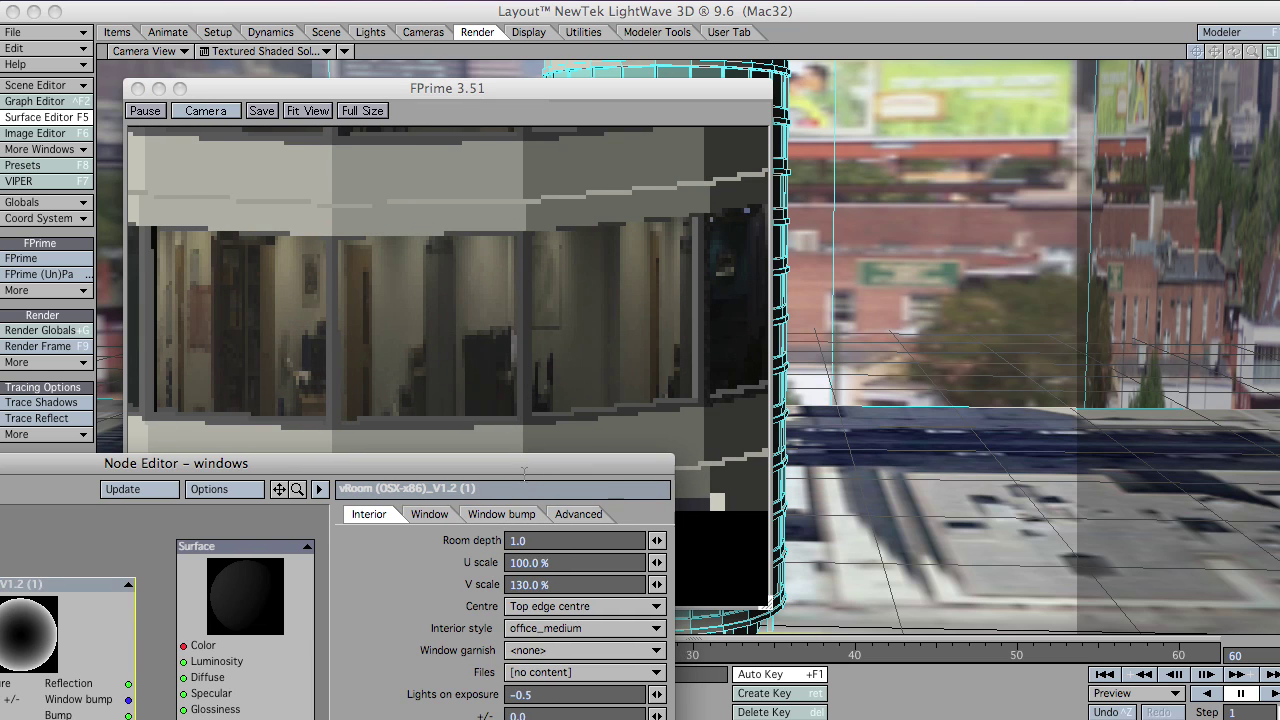
pyautogui.click(533, 584)
pyautogui.press('Tab')
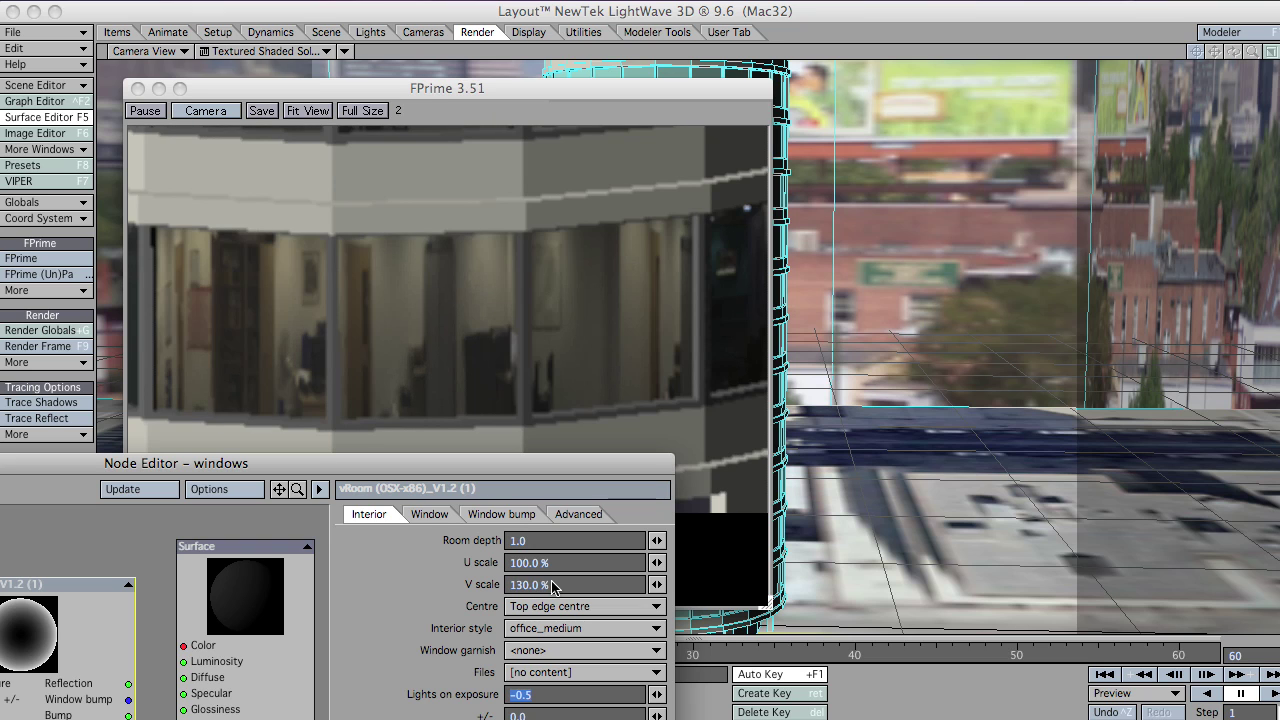
pyautogui.press('Return')
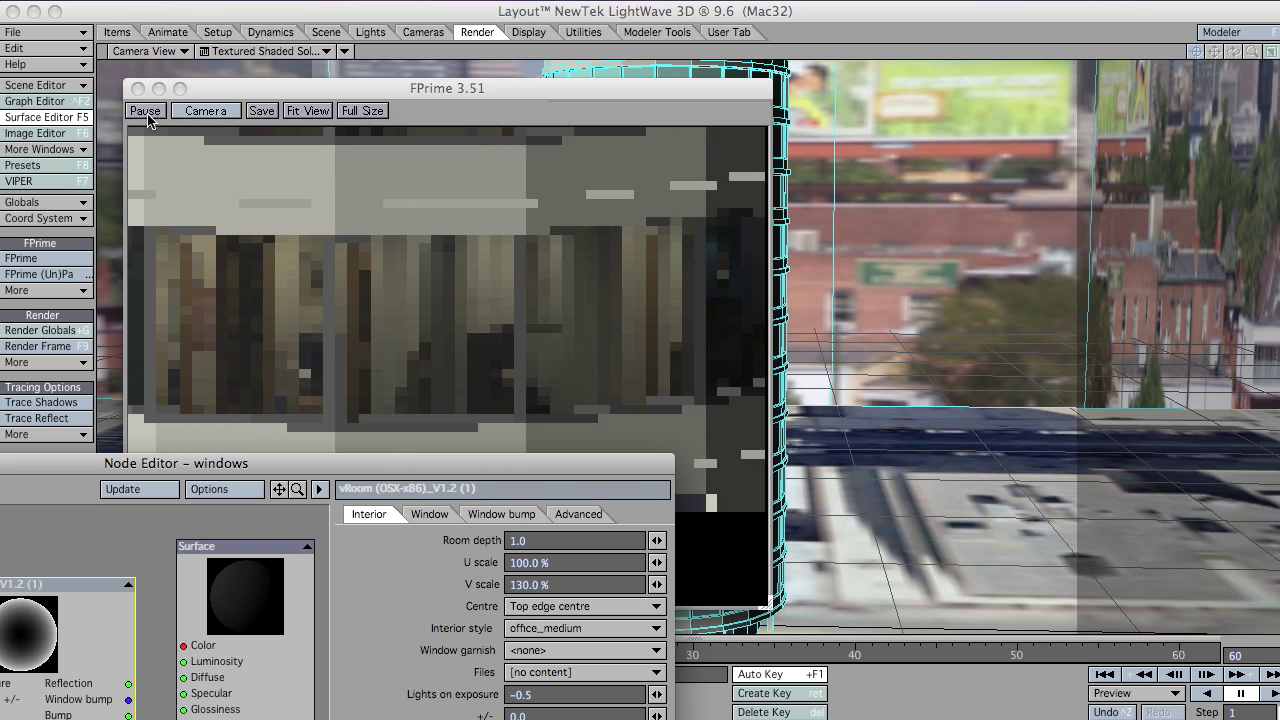
# Step: Pause FPrime, change the V scale to 115.0%, and re-render with the settings beside the preview
pyautogui.click(145, 111)
pyautogui.click(560, 585)
pyautogui.doubleClick(563, 586)
pyautogui.write('115')
pyautogui.press('Return')
pyautogui.click(145, 111)
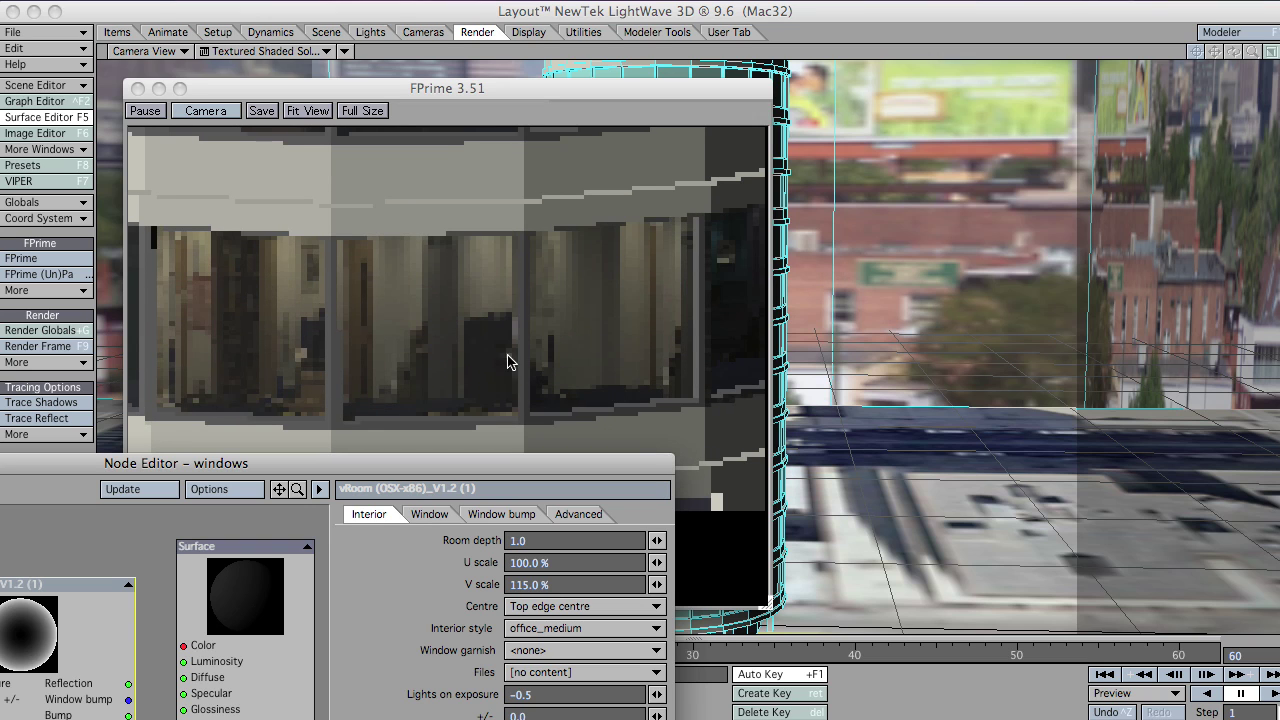
pyautogui.moveTo(575, 473); pyautogui.dragTo(426, 491)
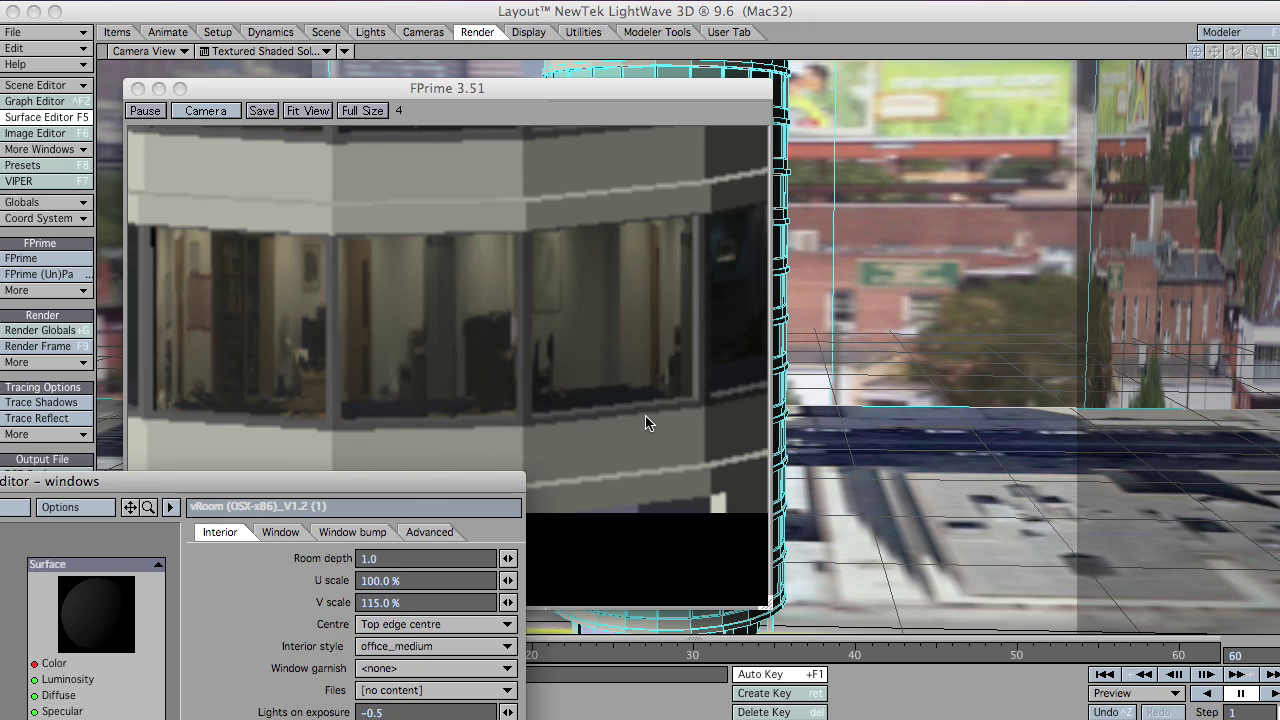
pyautogui.moveTo(416, 486); pyautogui.dragTo(562, 521)
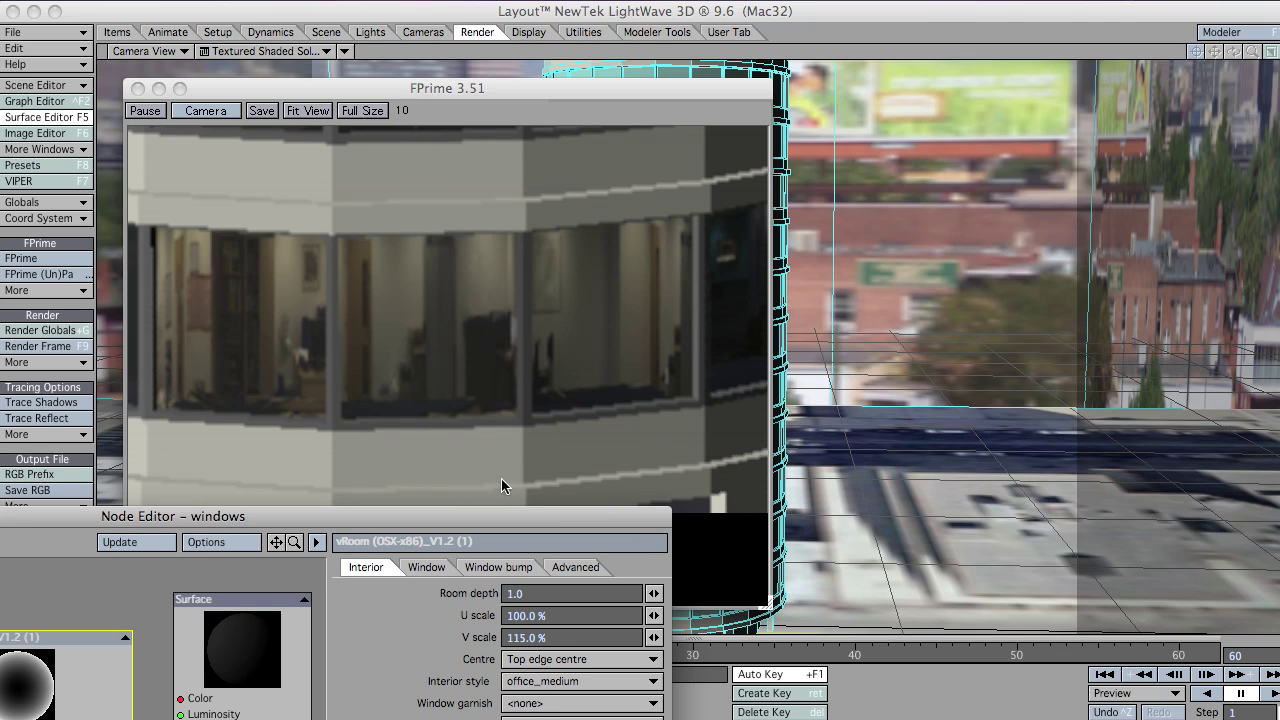